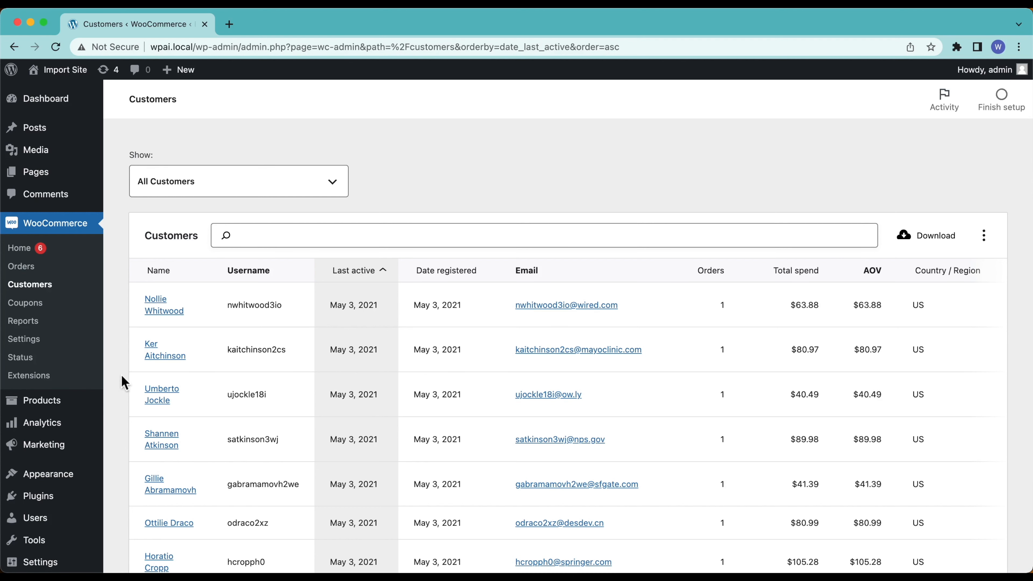
Step: Create a new All Export export for the WooCommerce Customers post type
scroll(120, 386, down, 10)
mouse_move(58, 240)
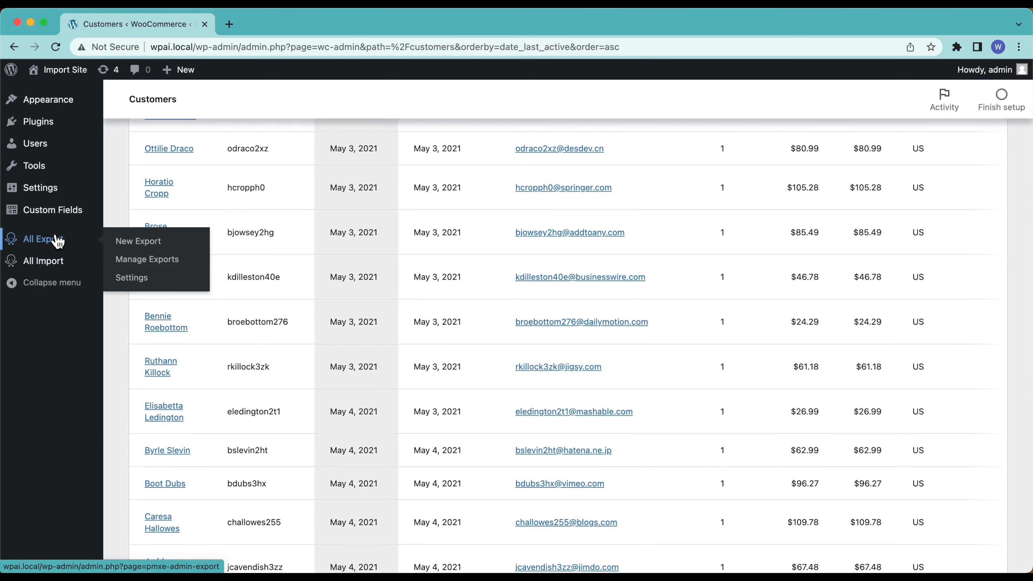
click(187, 244)
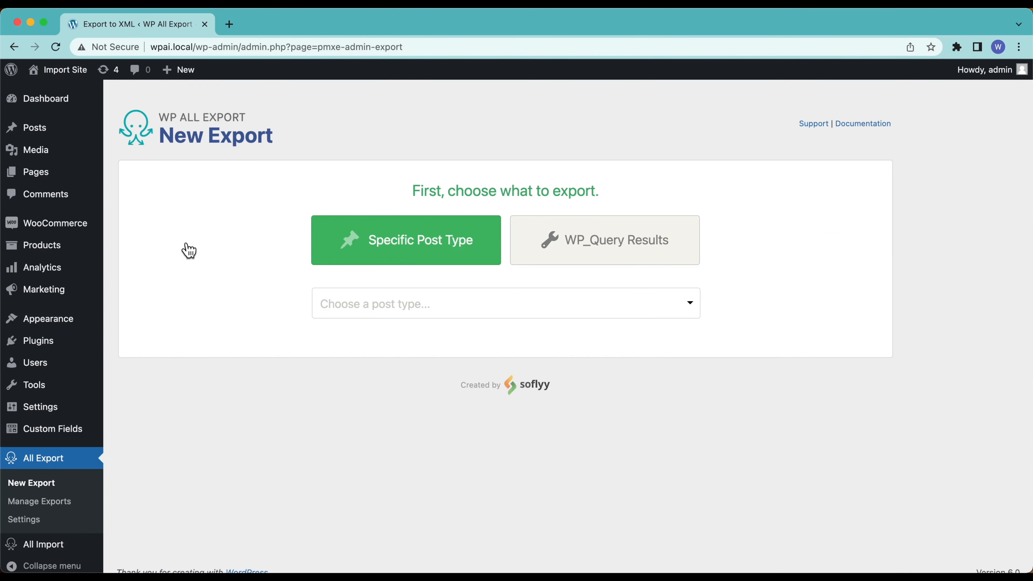
click(462, 309)
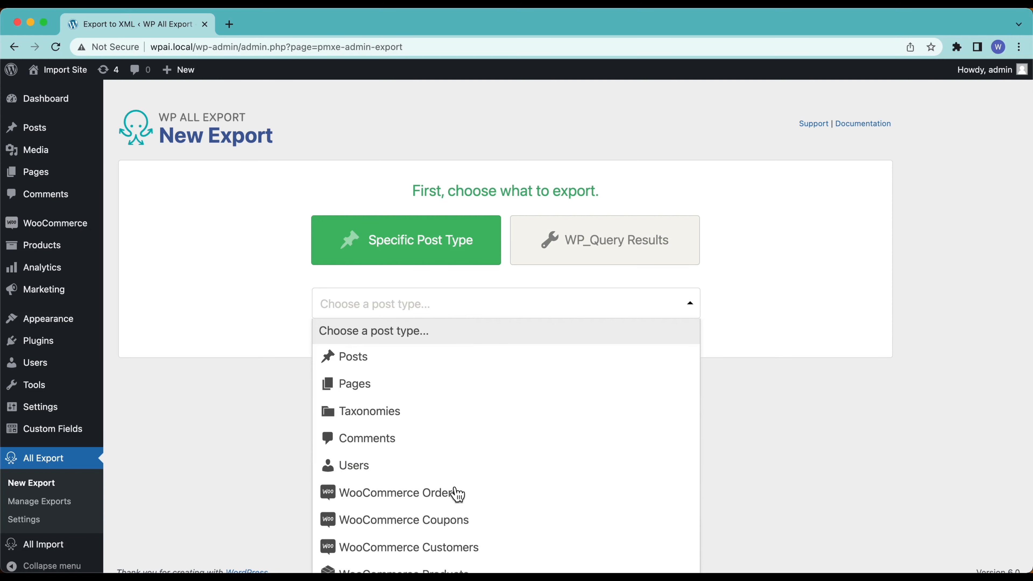
scroll(457, 504, down, 1)
click(445, 542)
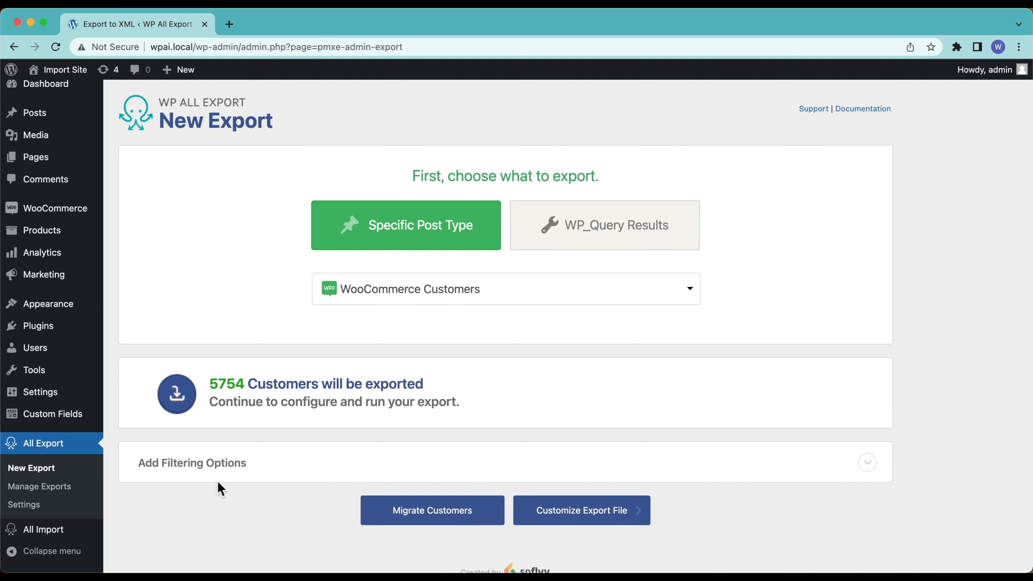
Step: Examine which customer elements are available for filtering the export, such as registration date, and close the filtering options
click(230, 464)
scroll(227, 468, down, 2)
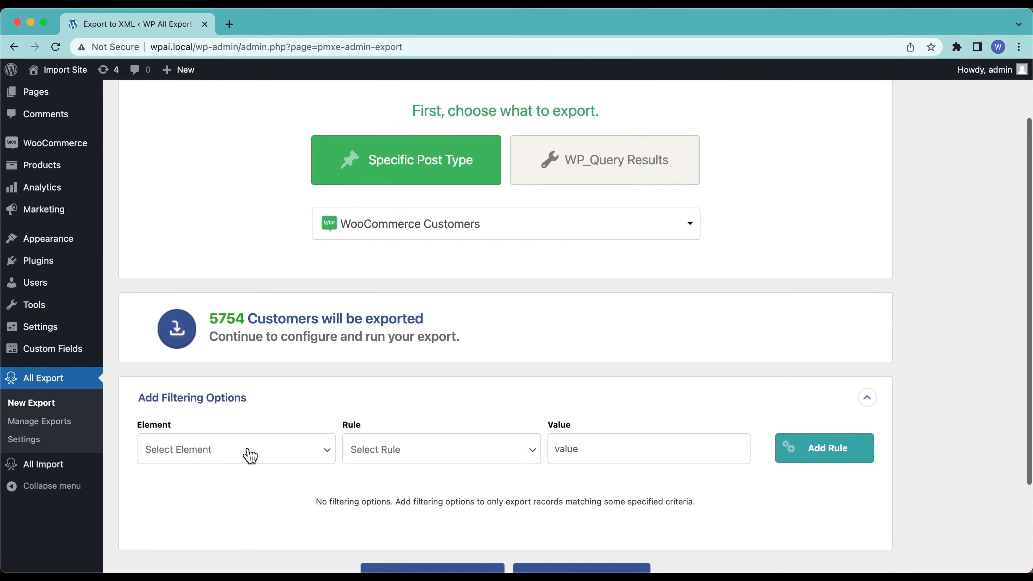
click(250, 456)
scroll(247, 455, down, 3)
scroll(225, 480, down, 2)
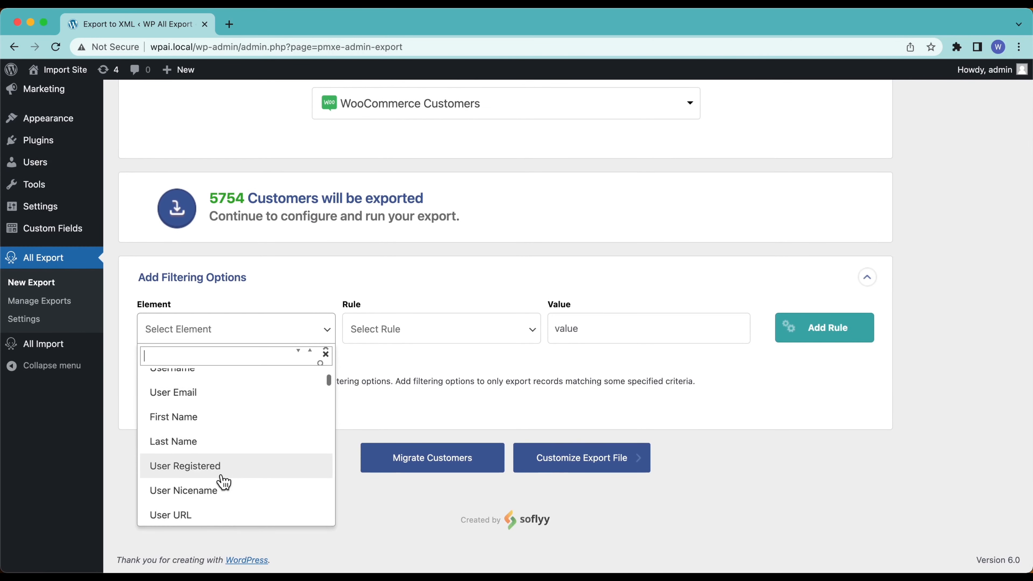
scroll(223, 483, down, 3)
scroll(210, 393, up, 1)
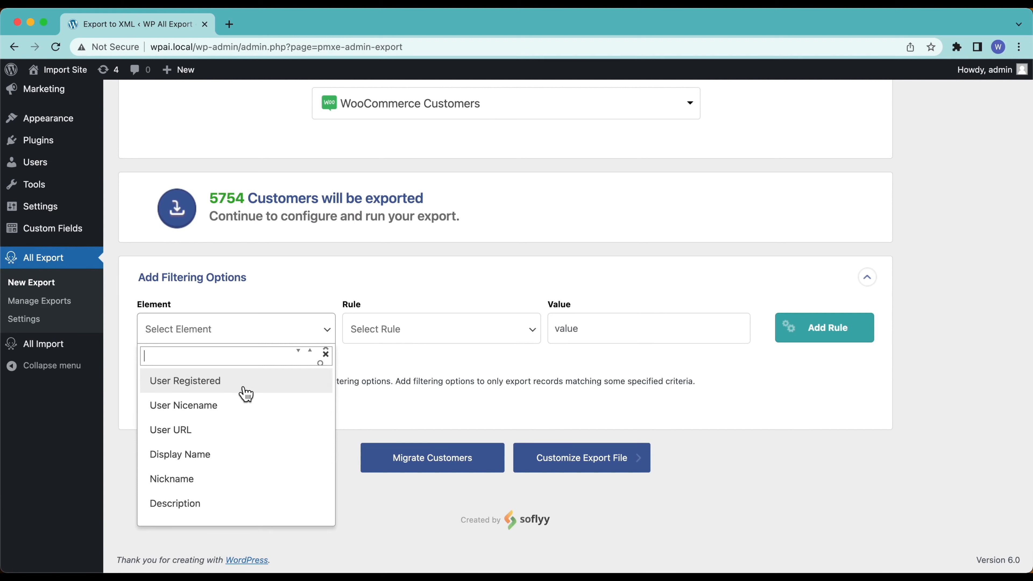
click(395, 406)
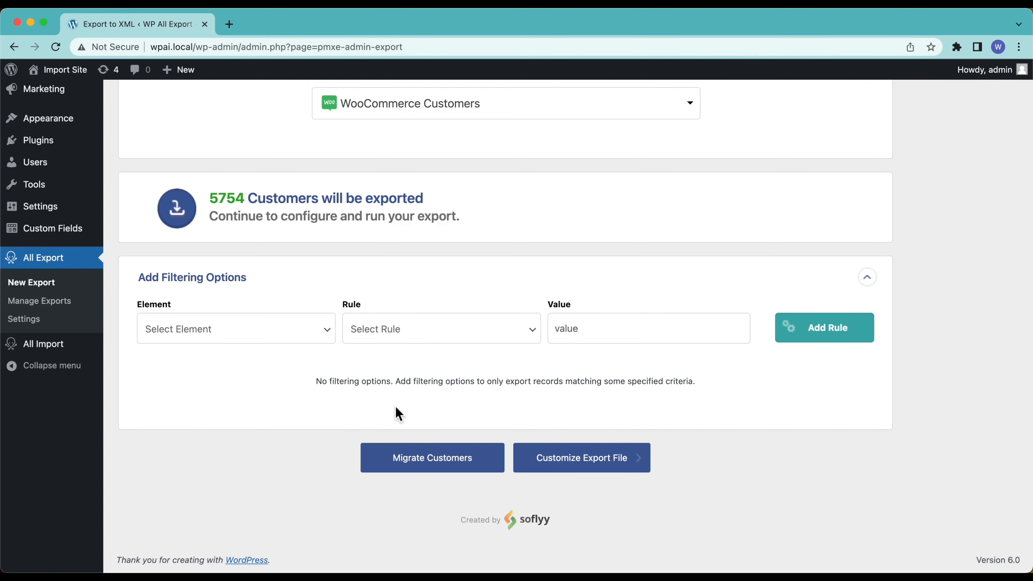
click(275, 292)
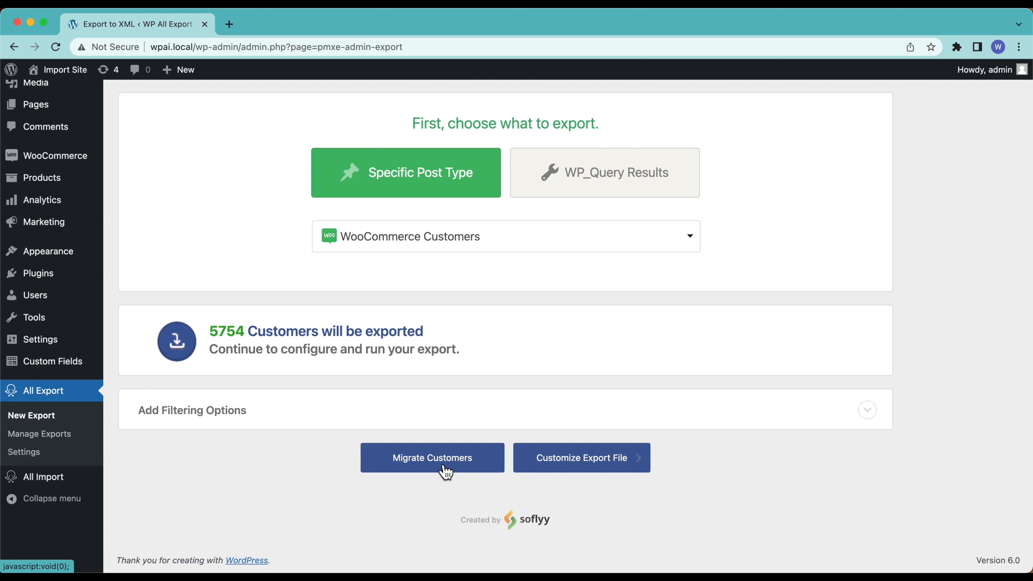
Step: Customize the export file by placing User Email after User Login and removing the ID field
click(531, 463)
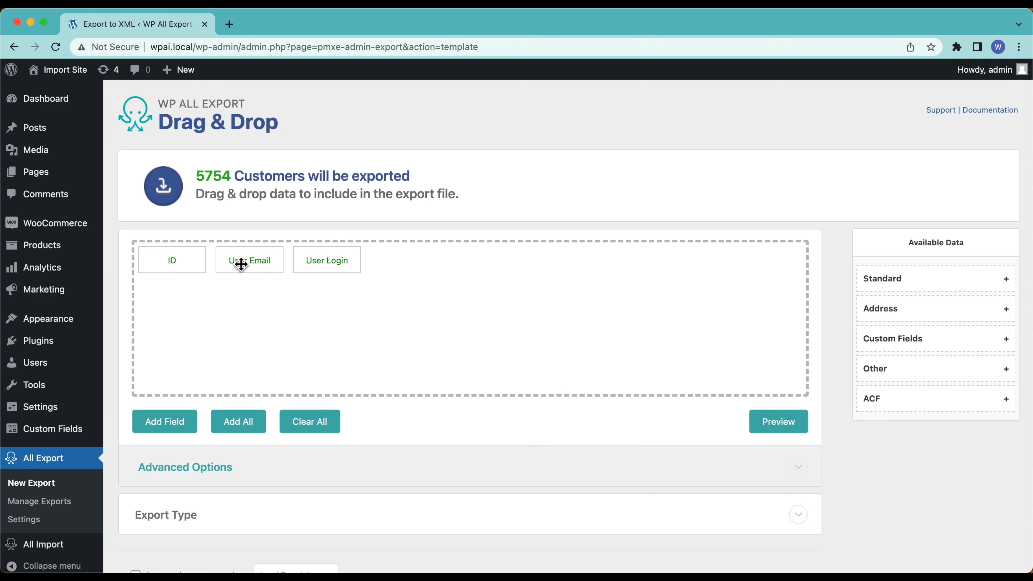
drag(242, 266, 359, 267)
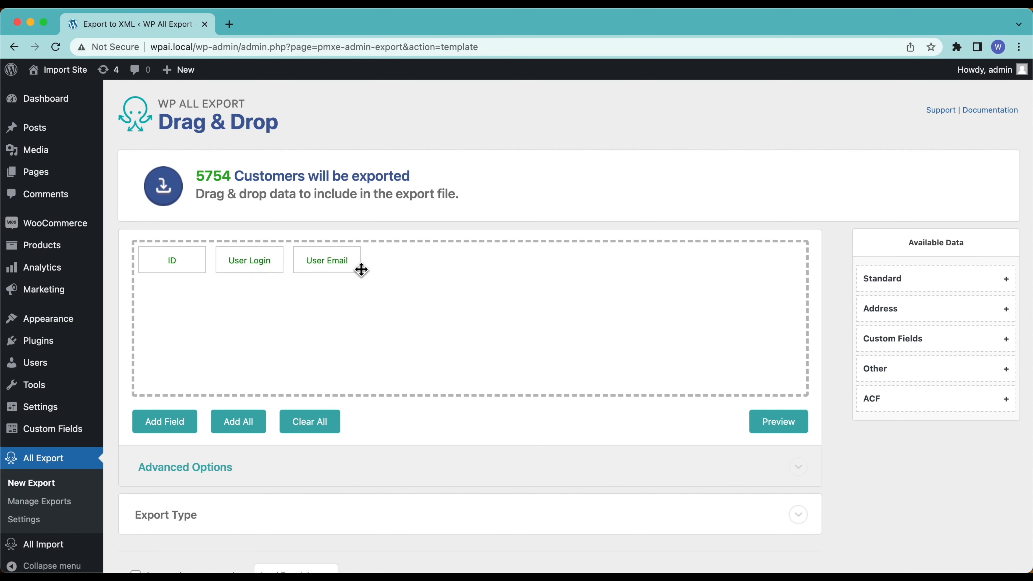
drag(193, 270, 219, 167)
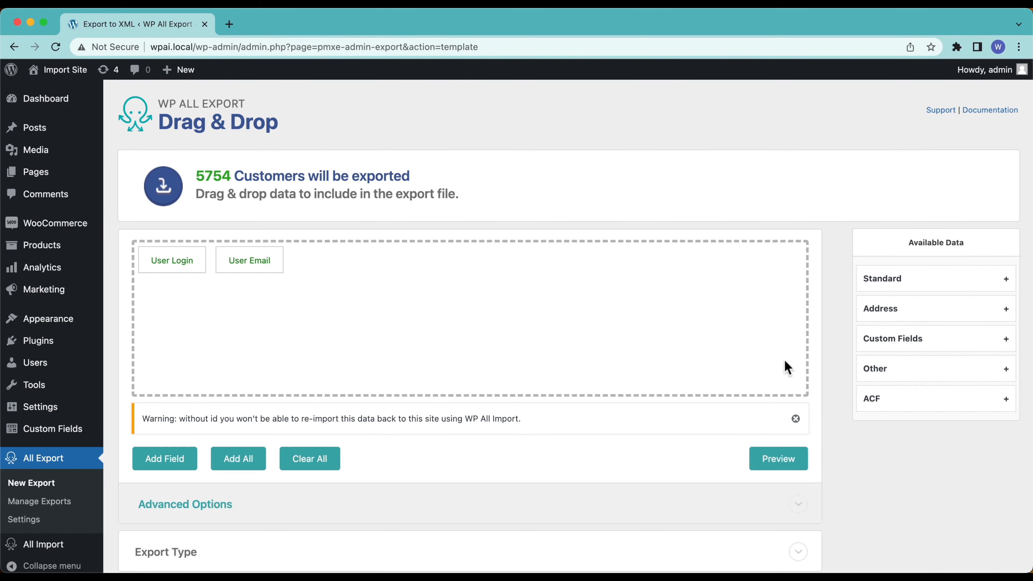
Step: Preview the customer data with the User Login and User Email columns, and dismiss the re-import notice
click(767, 465)
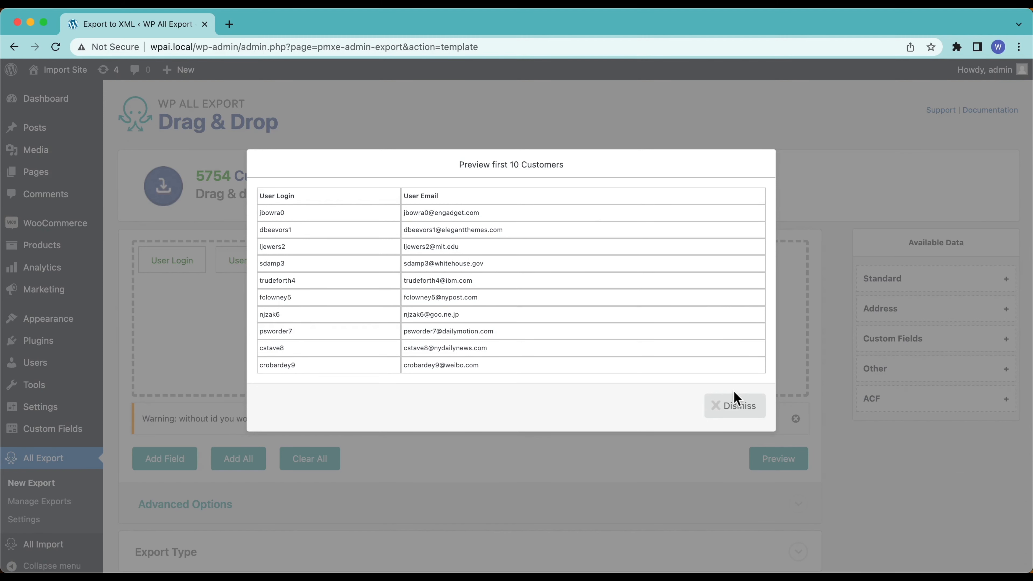
click(729, 412)
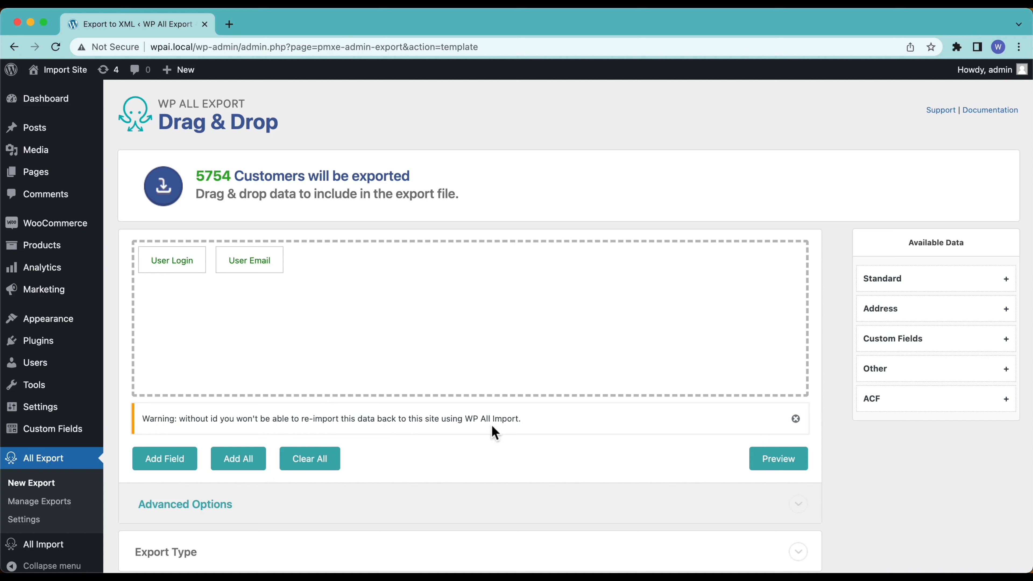
click(795, 418)
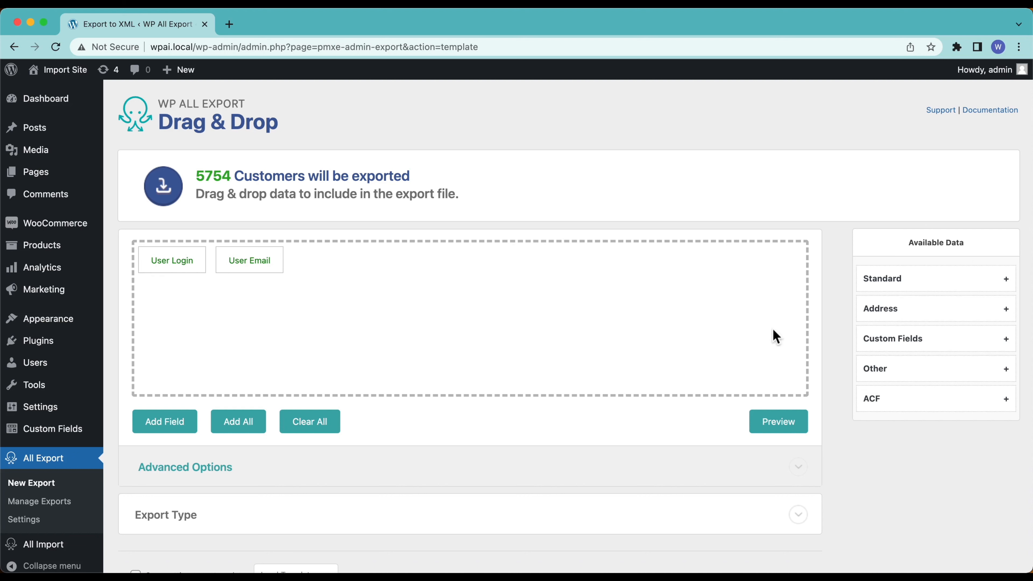
Step: Add the standard fields First Name, Last Name and User Registered to the export after User Email
click(888, 287)
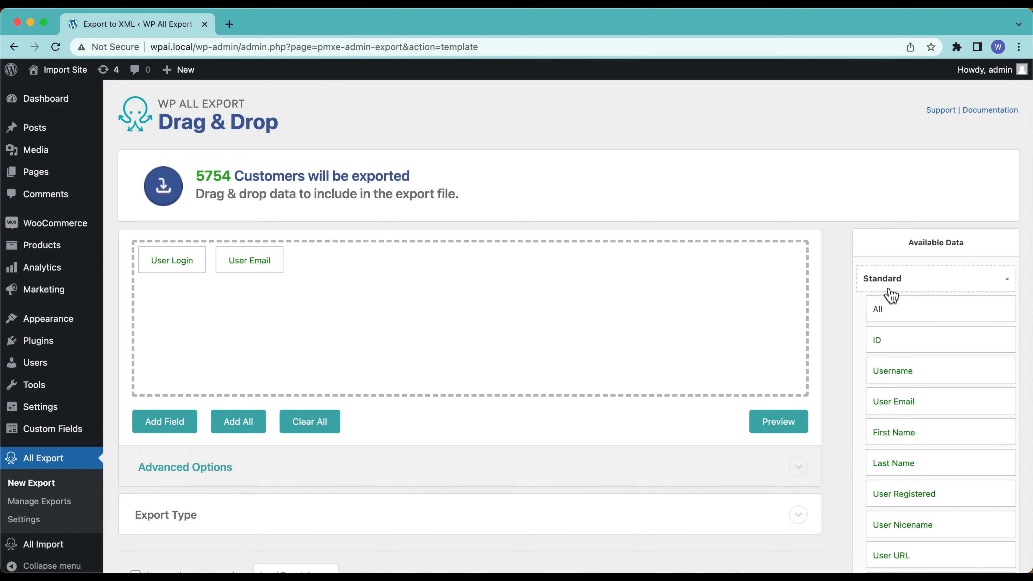
scroll(907, 393, down, 3)
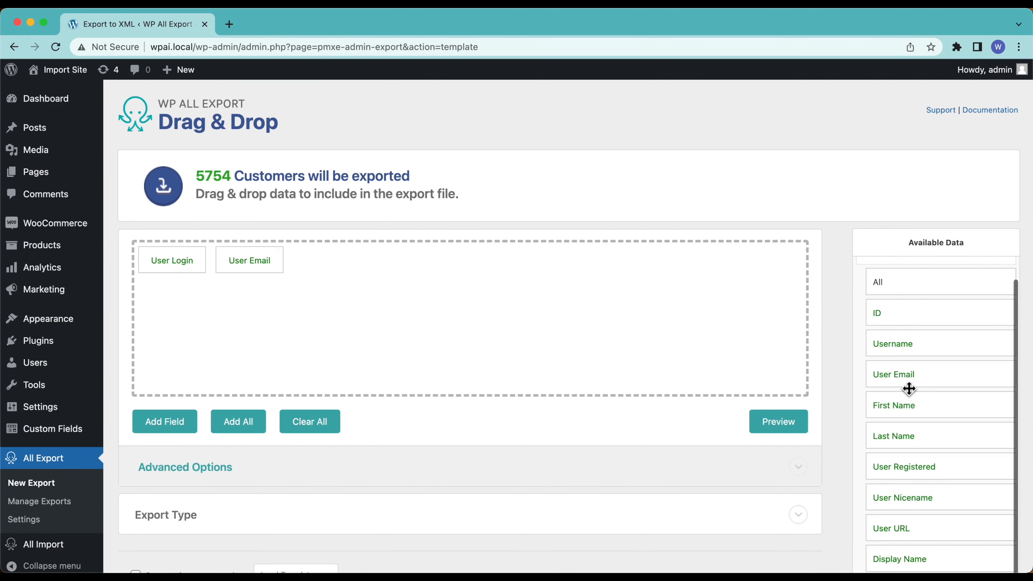
drag(913, 351, 638, 354)
drag(913, 387, 632, 316)
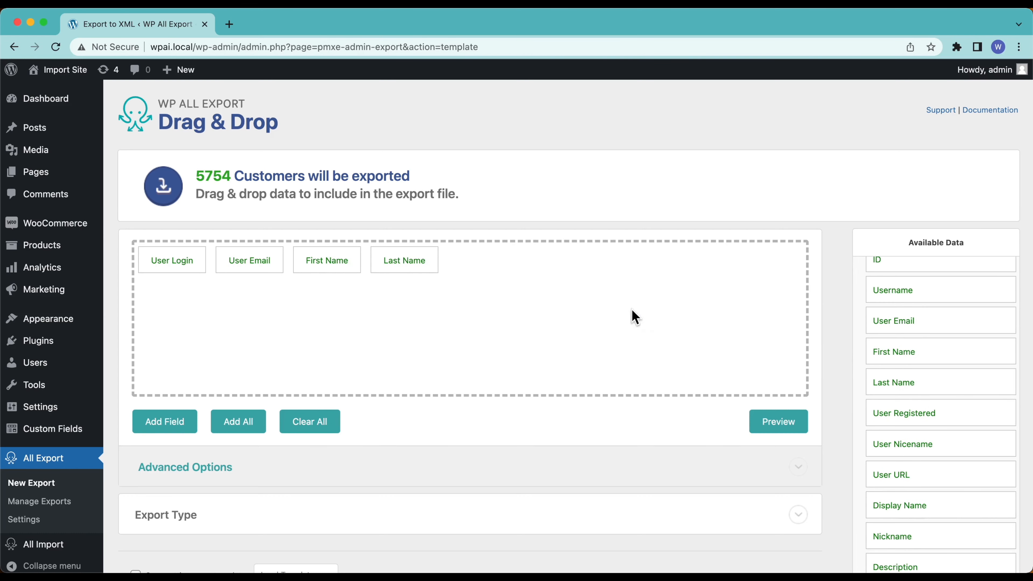
drag(922, 412, 618, 291)
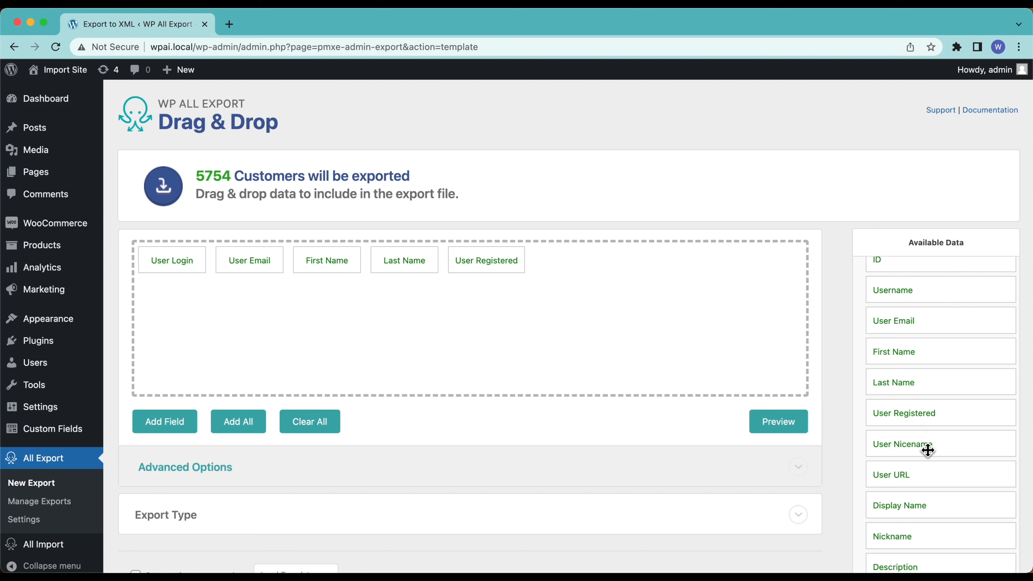
scroll(927, 450, down, 1)
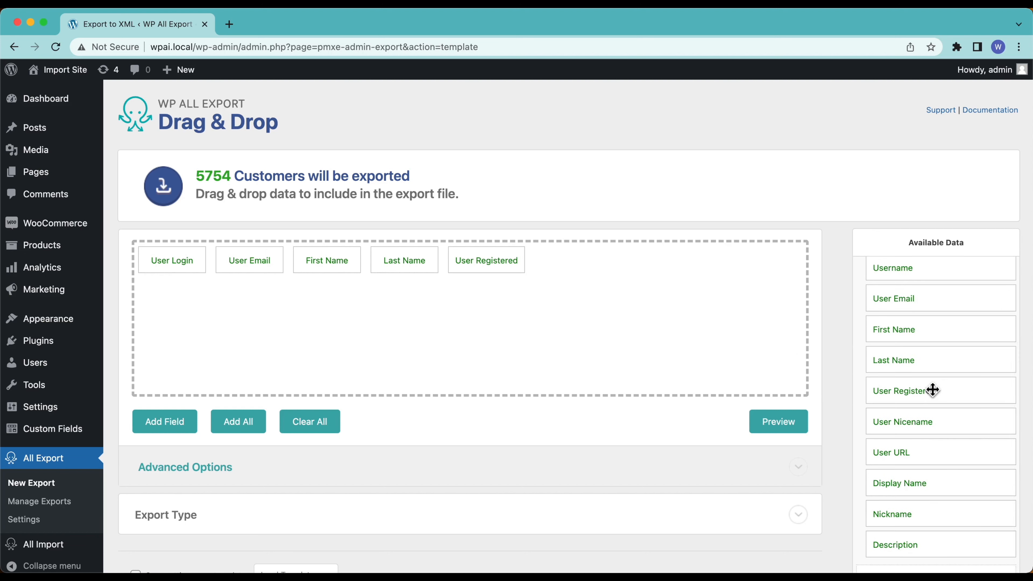
scroll(934, 406, up, 3)
click(891, 287)
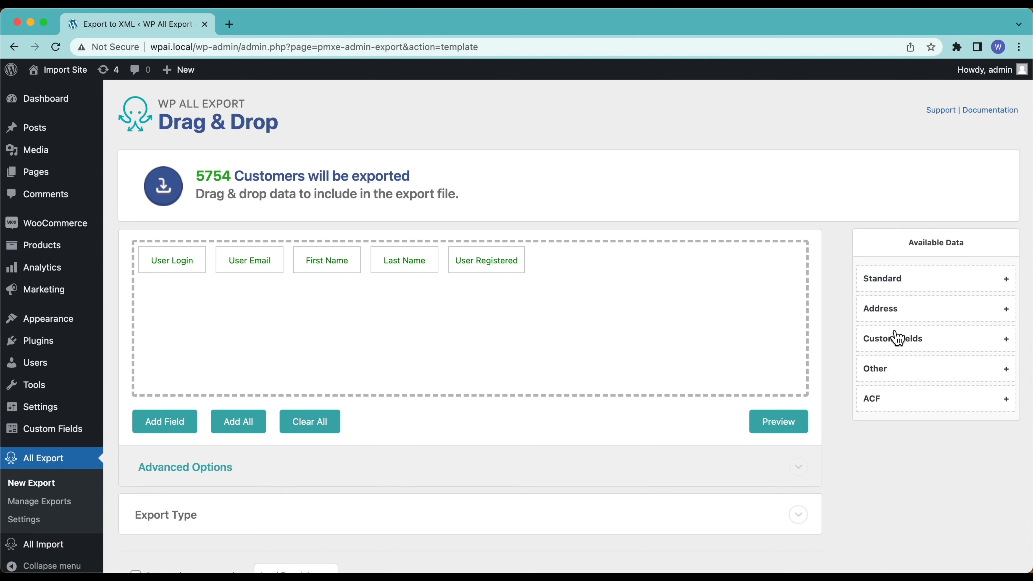
Step: Add the address fields Billing Address 1, Billing Address 2 and Billing City to the export
click(897, 320)
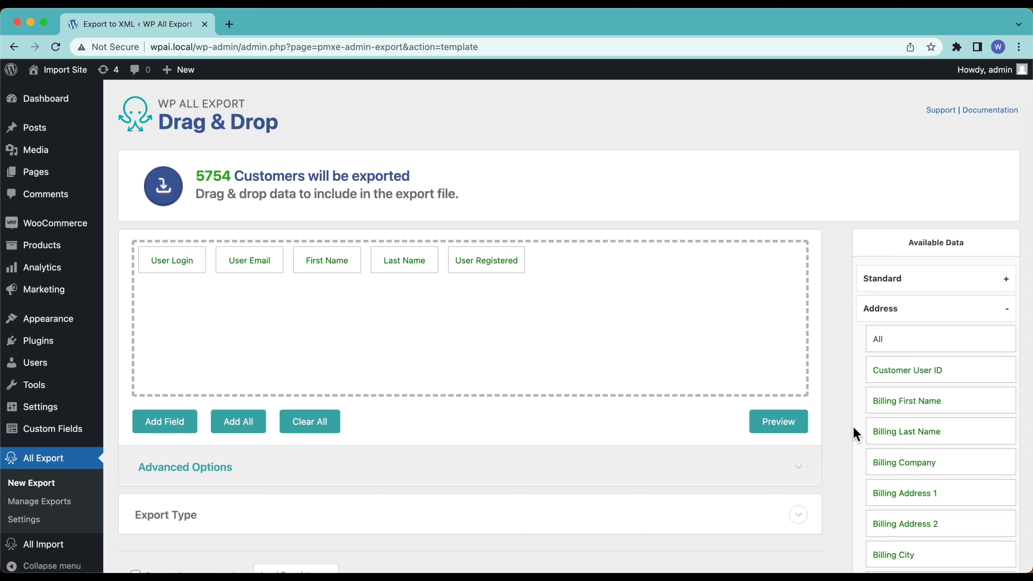
scroll(852, 426, down, 5)
scroll(853, 426, up, 3)
scroll(923, 386, down, 5)
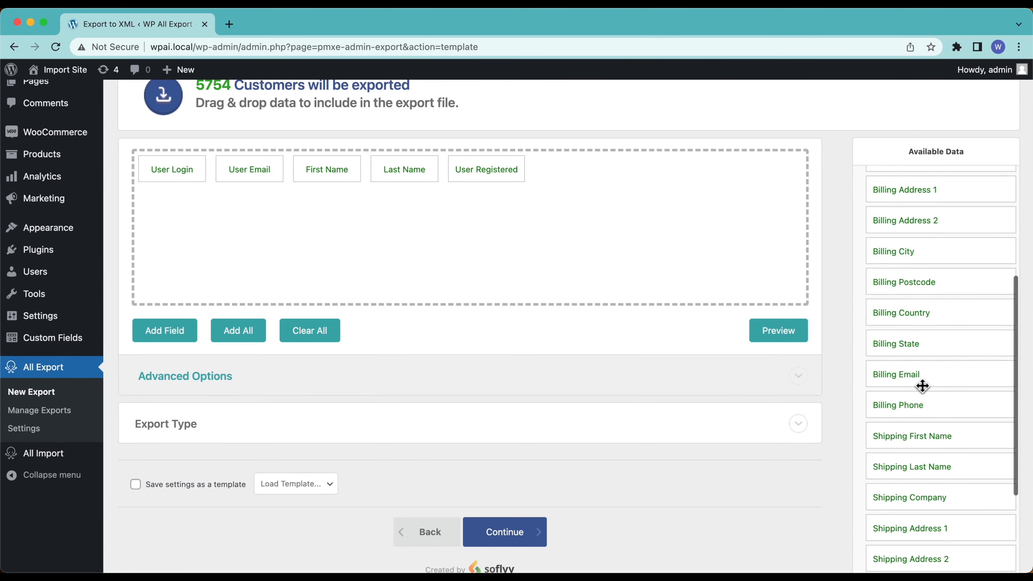
scroll(922, 387, down, 3)
scroll(922, 386, up, 8)
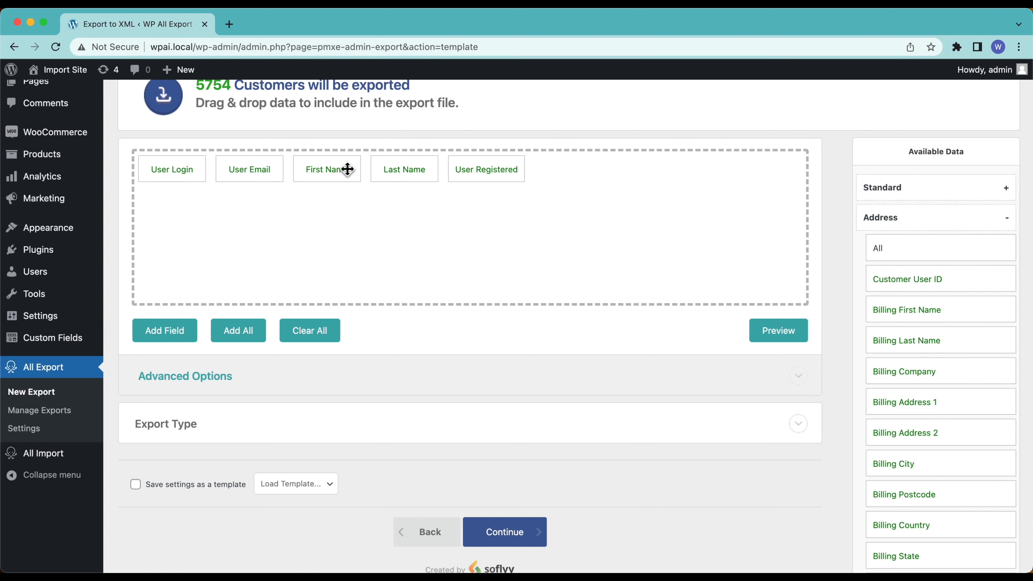
scroll(964, 441, down, 3)
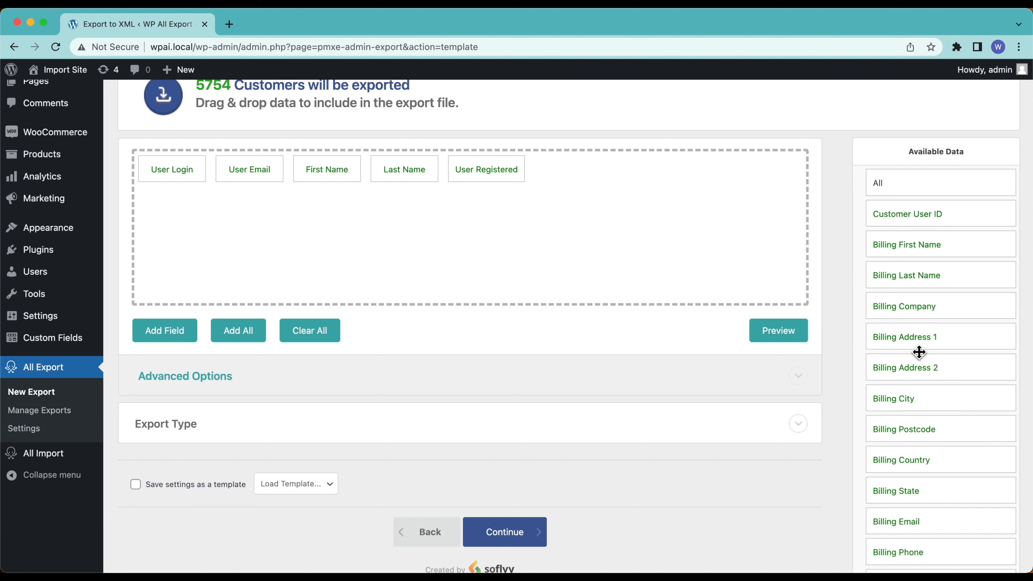
drag(919, 350, 703, 196)
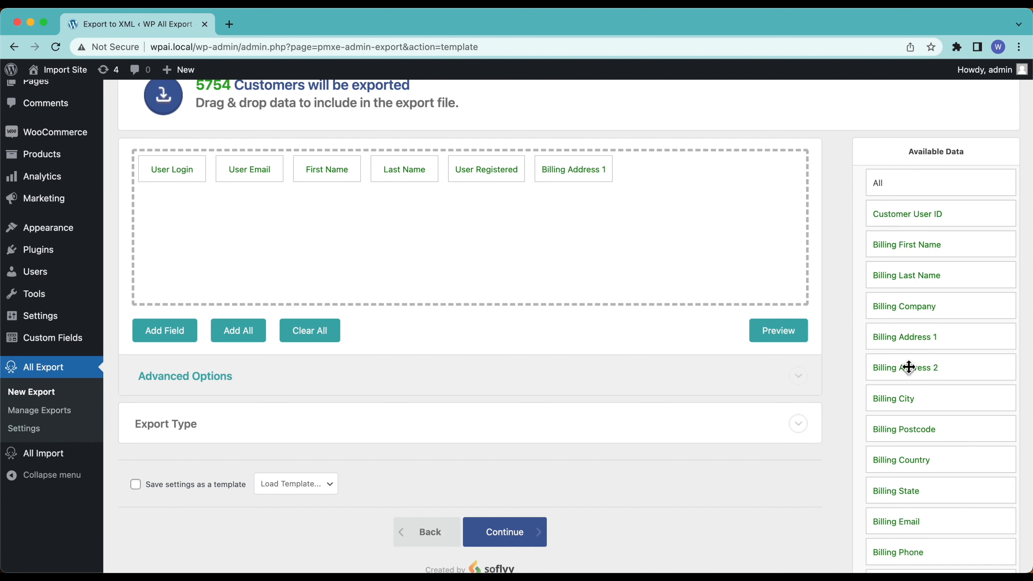
drag(906, 366, 715, 207)
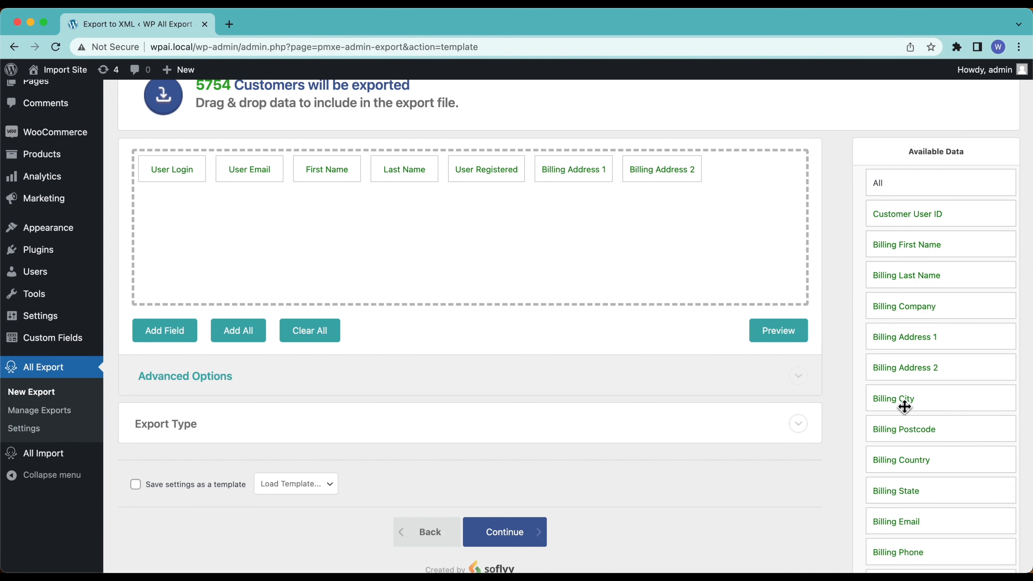
drag(903, 405, 723, 222)
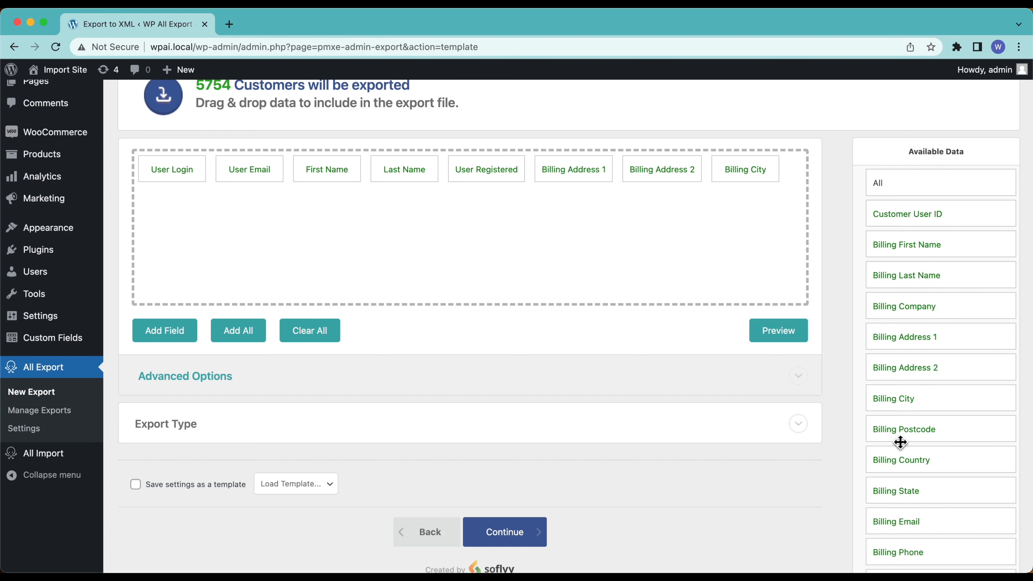
Step: Add the Billing Postcode, Billing Country, Billing State and Billing Phone fields to the export and collapse the address fields
drag(900, 442, 735, 264)
drag(915, 459, 699, 246)
drag(880, 491, 681, 216)
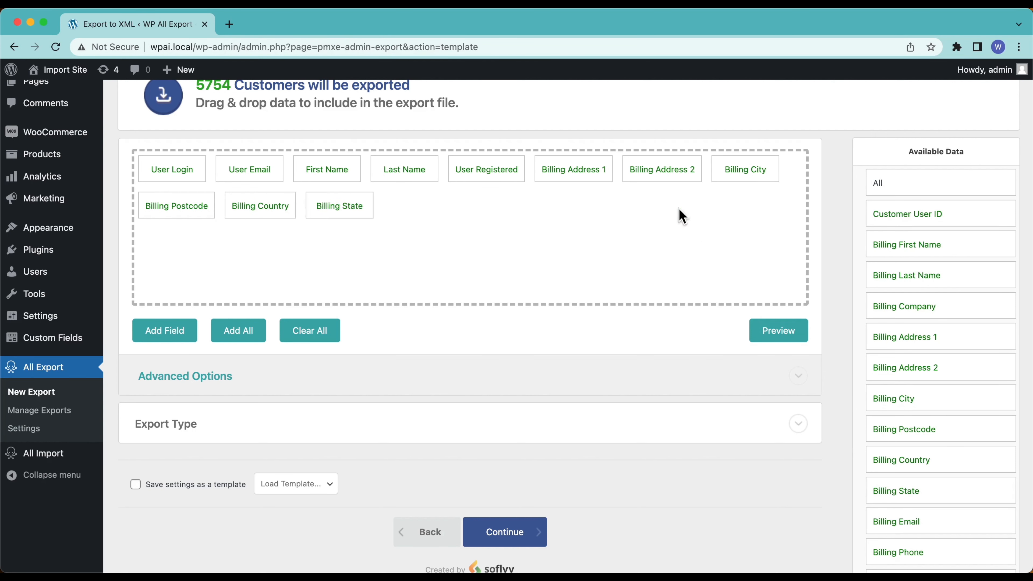
scroll(890, 387, down, 3)
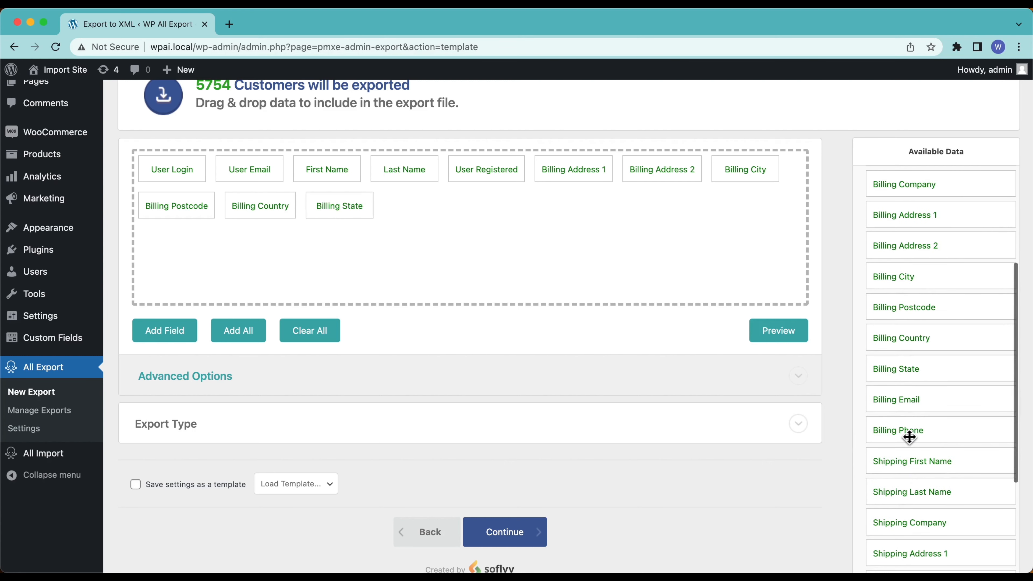
drag(910, 429, 601, 218)
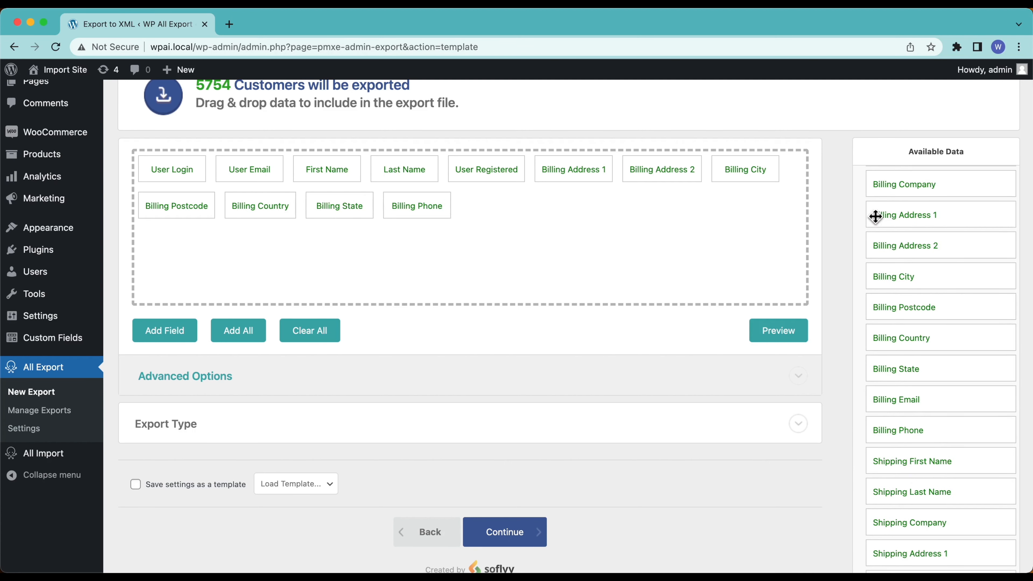
scroll(883, 224, up, 5)
scroll(906, 282, down, 7)
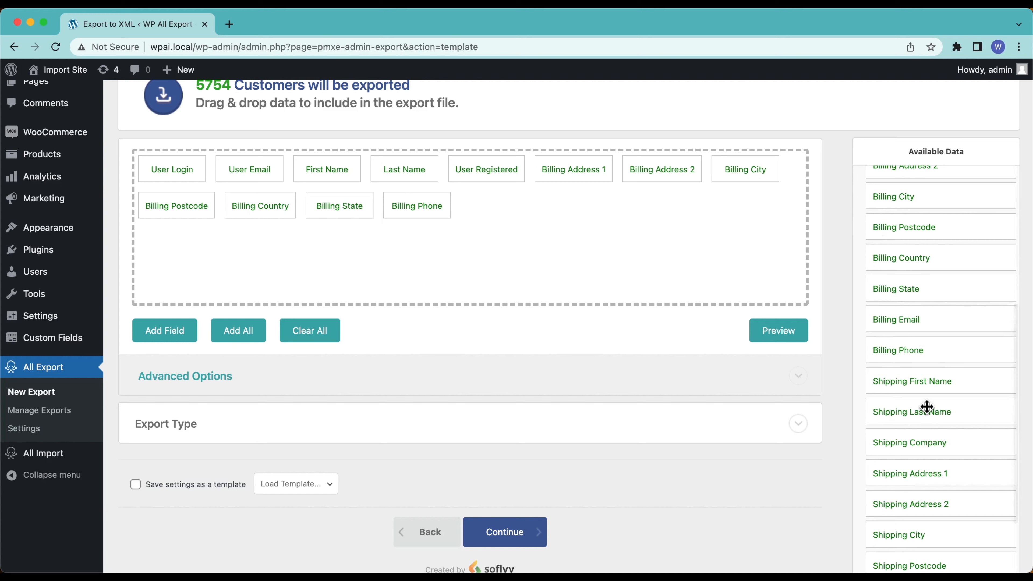
scroll(924, 406, down, 3)
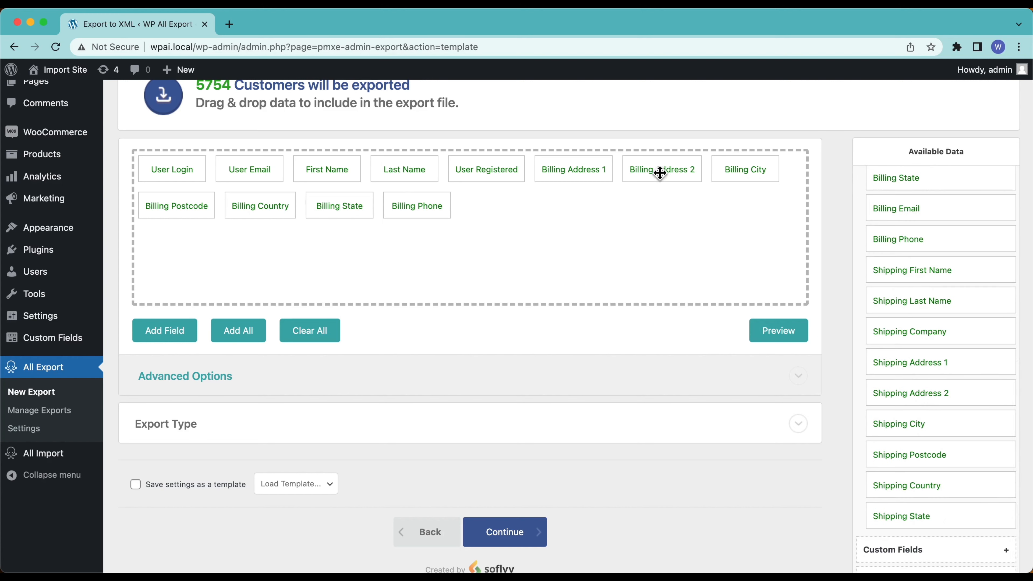
scroll(918, 323, up, 8)
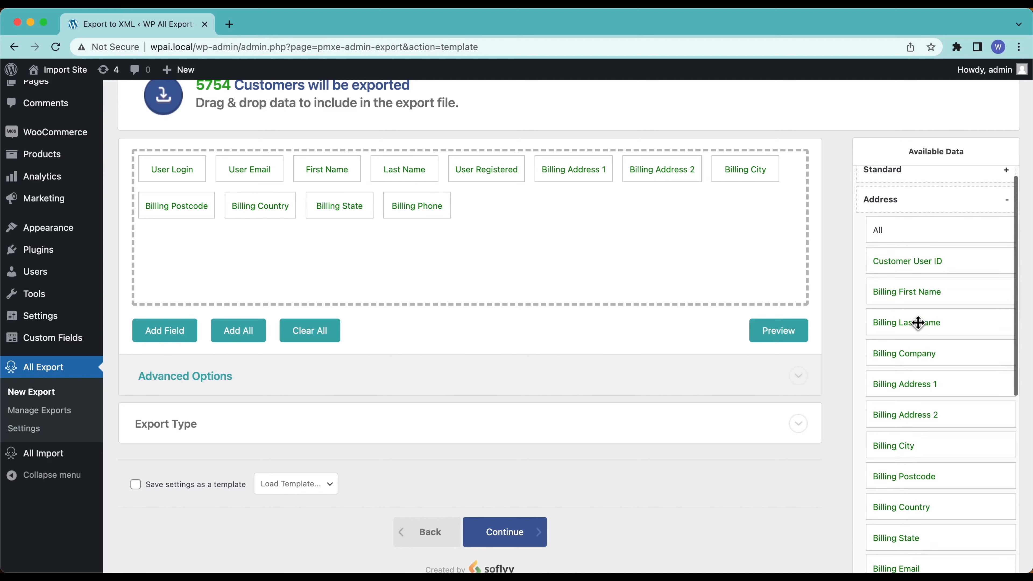
click(912, 205)
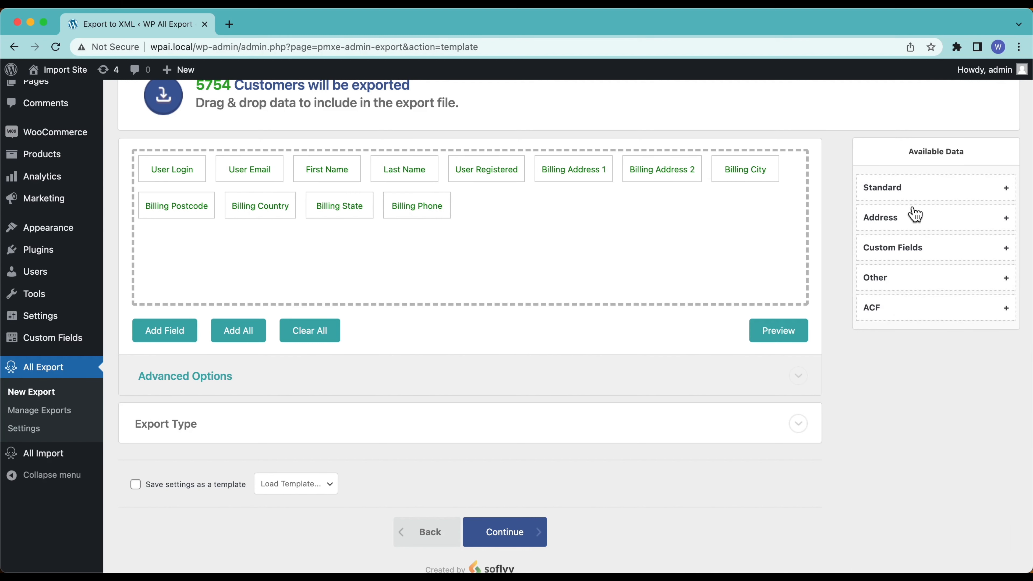
Step: Look through the available custom fields for the customer export, and collapse the list
click(910, 261)
scroll(931, 429, down, 3)
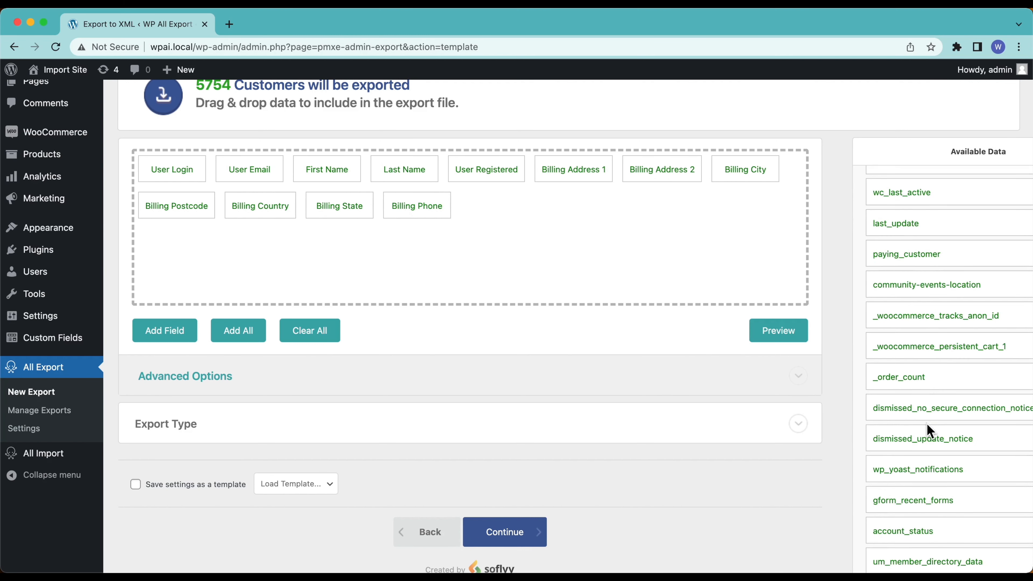
scroll(928, 430, down, 5)
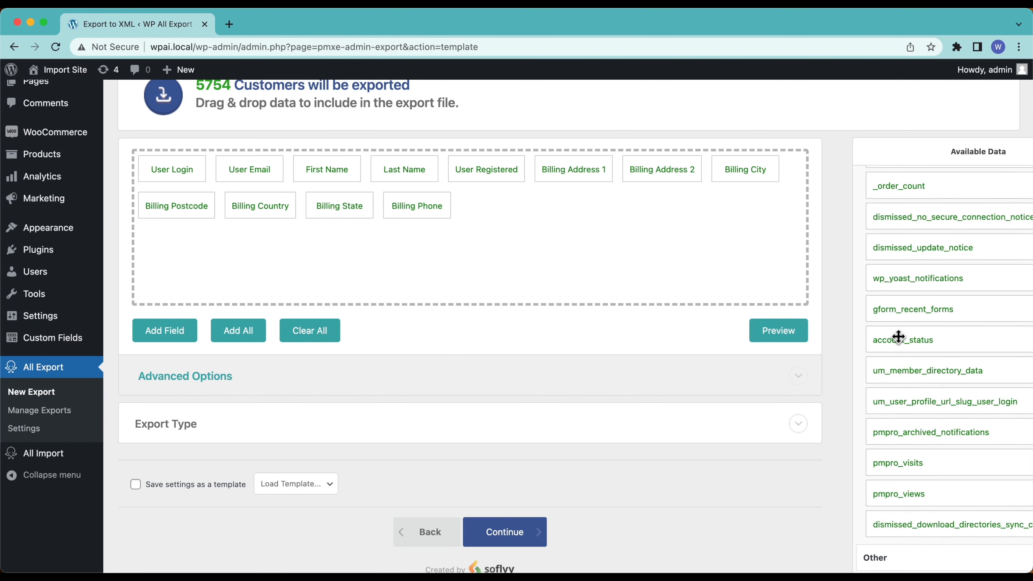
scroll(913, 253, up, 6)
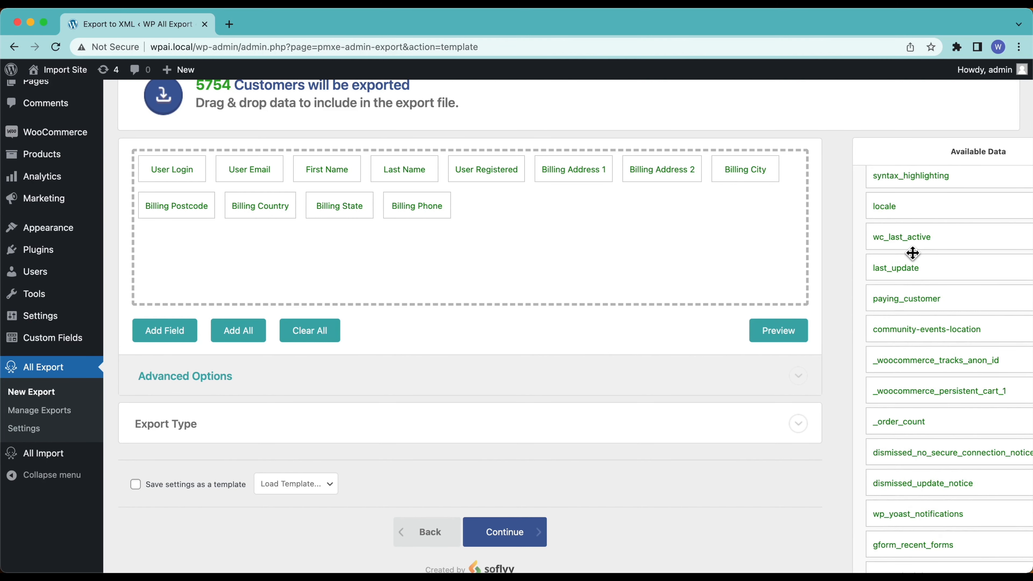
scroll(912, 253, up, 3)
click(906, 238)
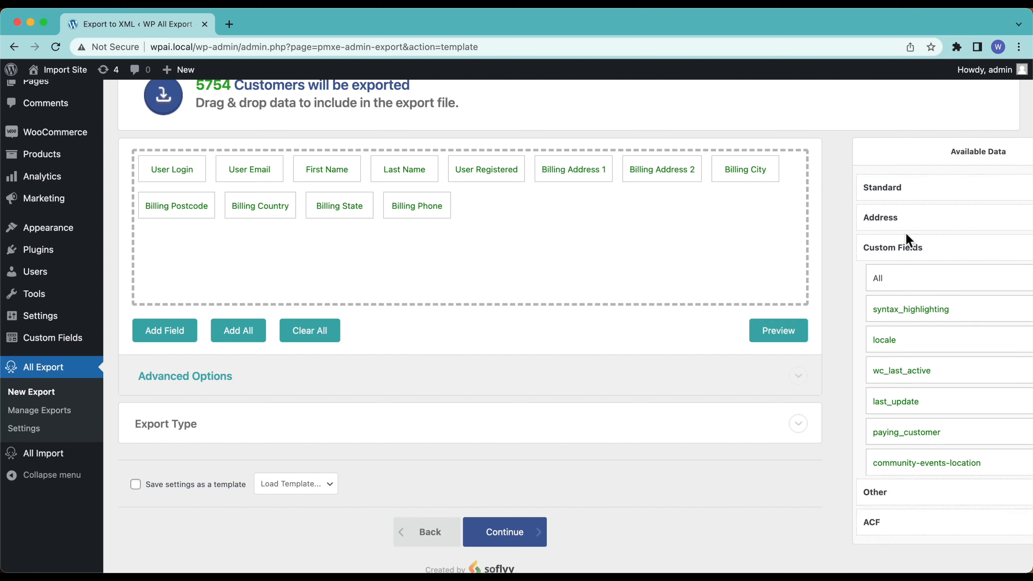
Step: Look through the remaining user fields under Other, from User Role down to Jabber, and collapse the list
click(893, 284)
scroll(890, 285, down, 4)
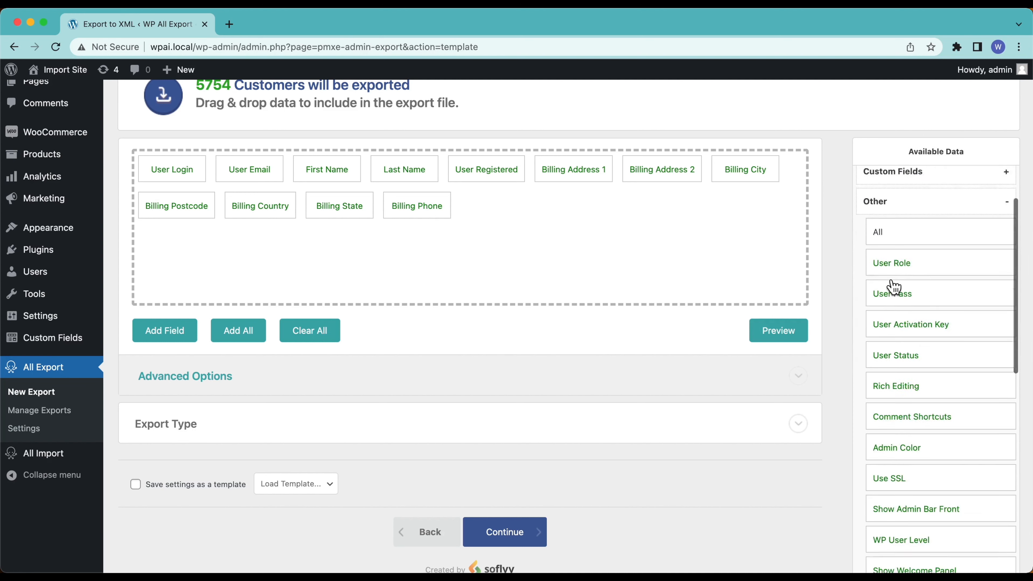
scroll(913, 231, up, 2)
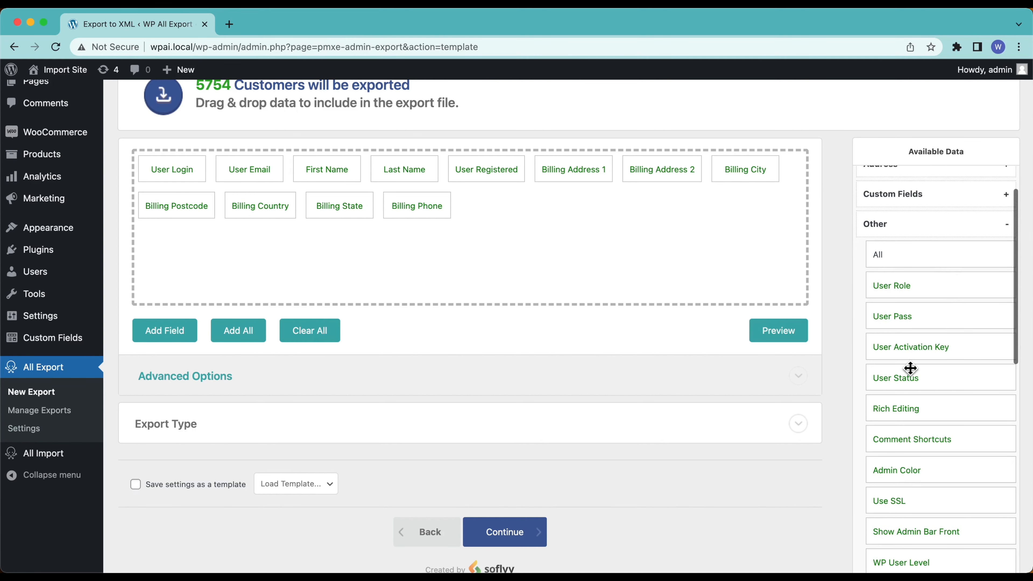
scroll(910, 366, down, 3)
scroll(910, 368, down, 8)
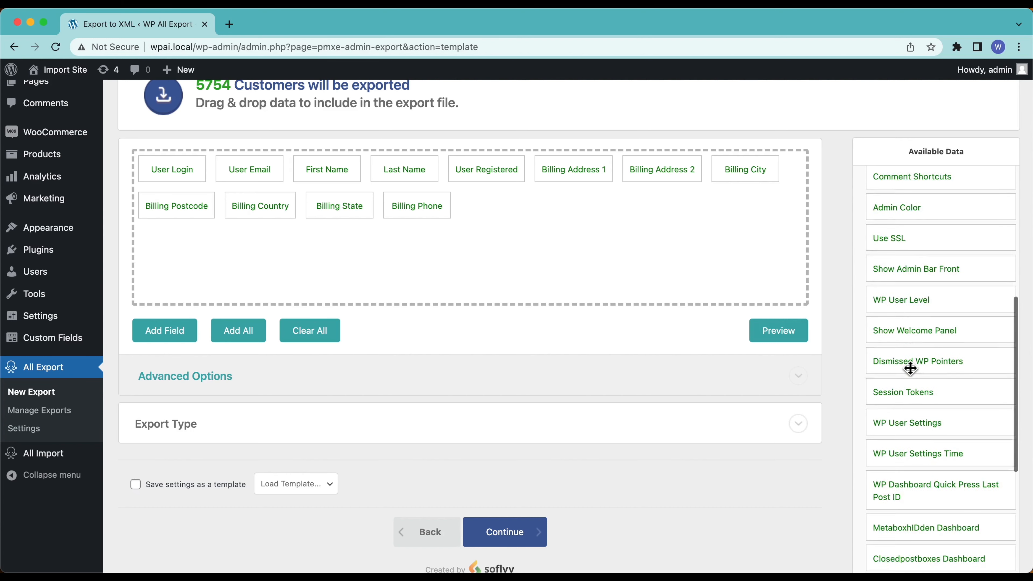
scroll(910, 368, down, 5)
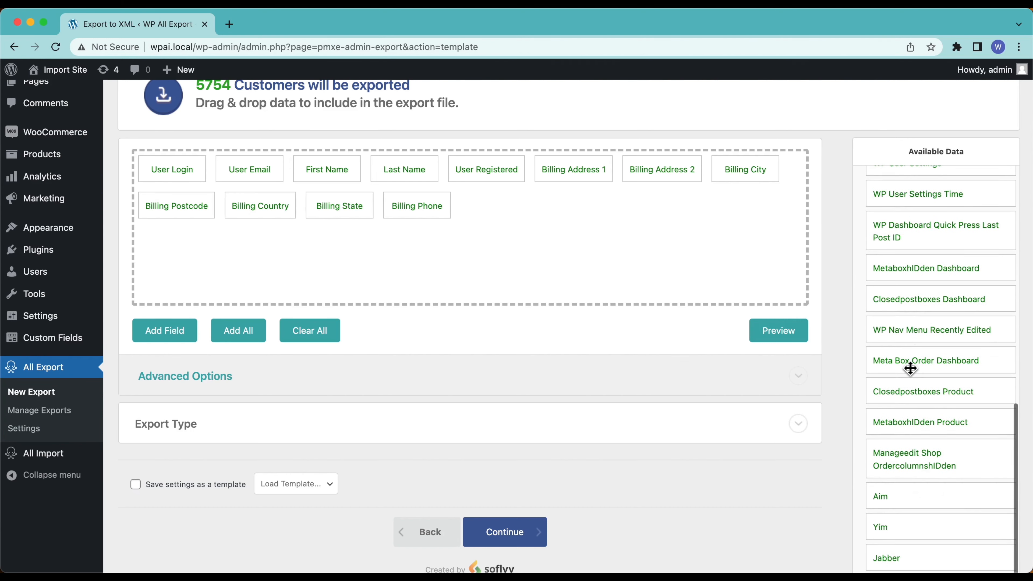
scroll(910, 368, up, 10)
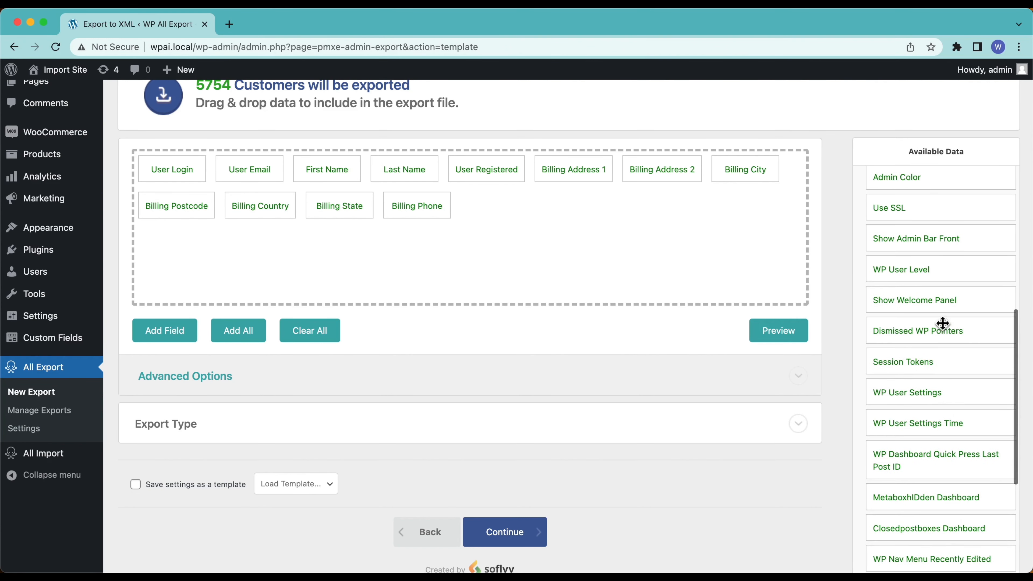
scroll(911, 399, up, 6)
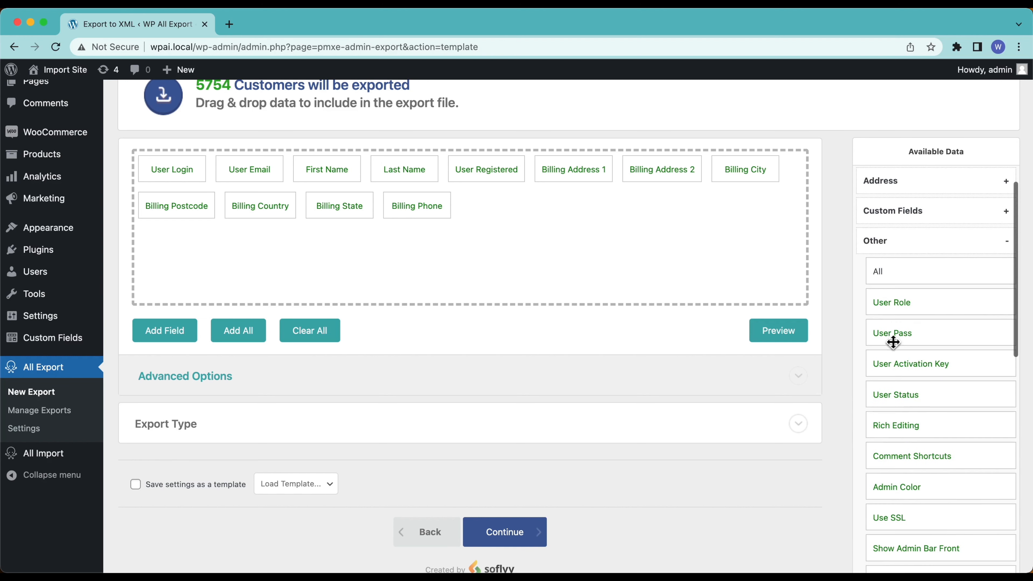
click(901, 241)
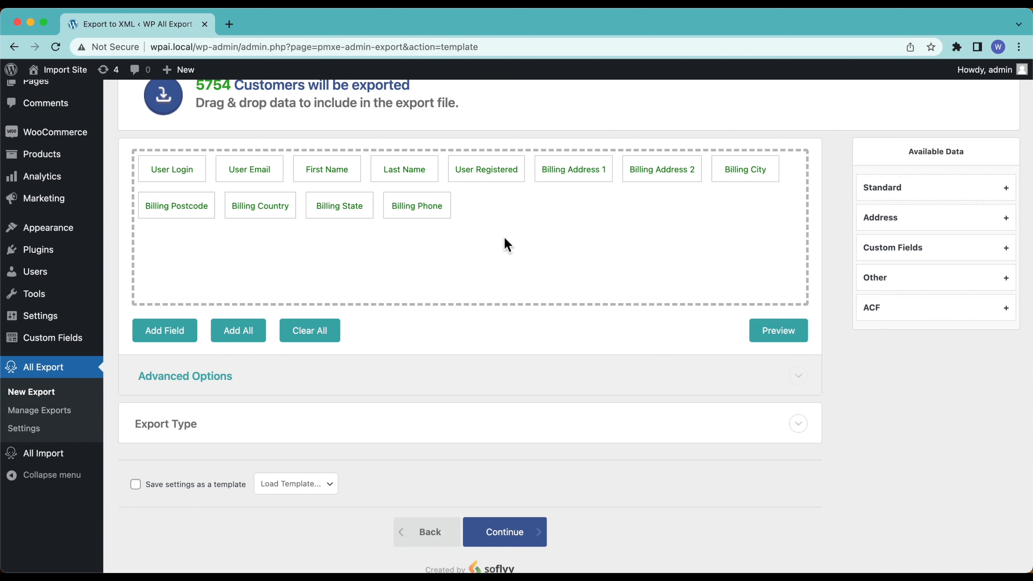
Step: Preview the first 10 customers with the selected account and billing columns, and dismiss the preview
scroll(505, 238, up, 3)
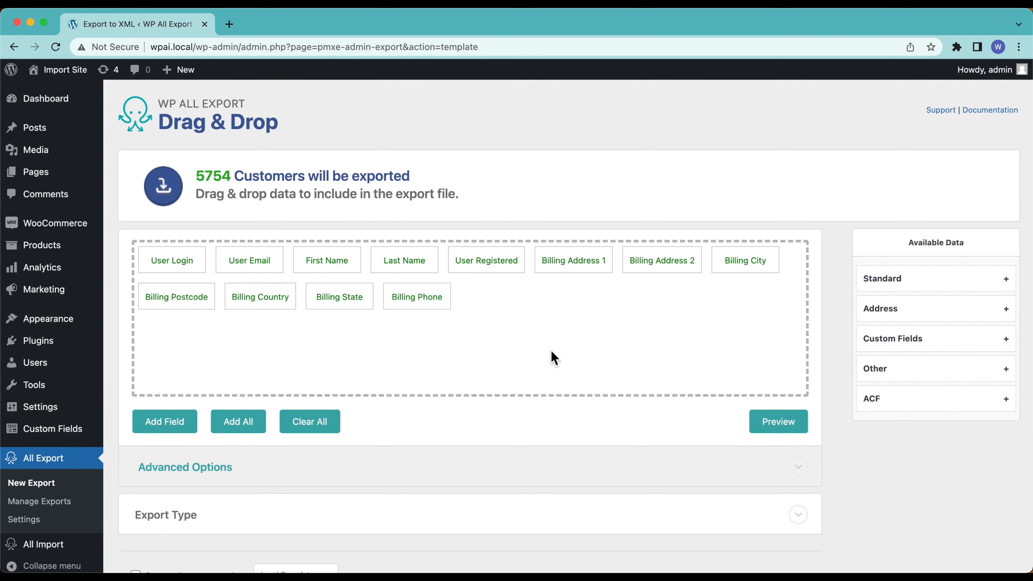
click(777, 423)
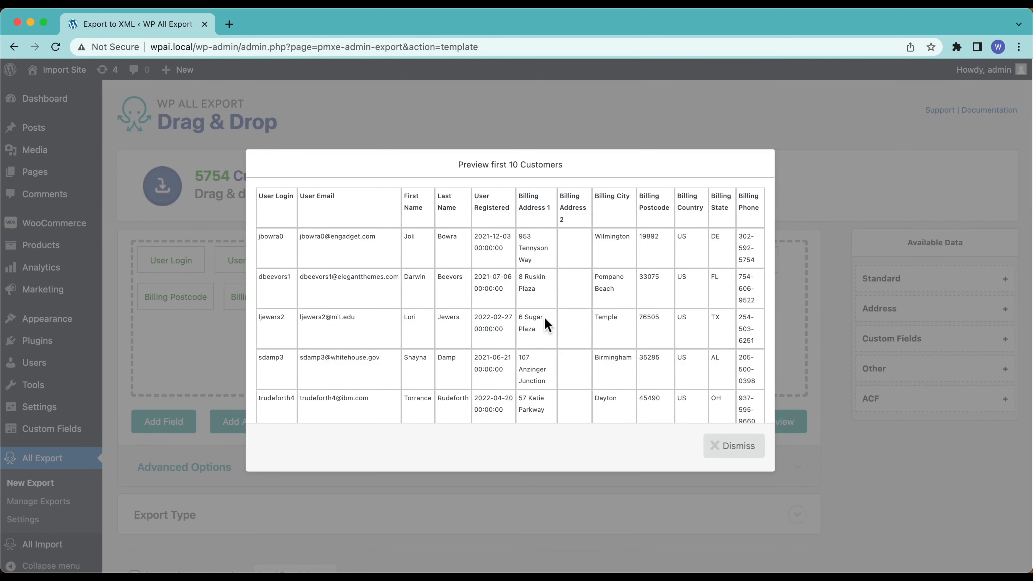
scroll(545, 319, down, 5)
scroll(544, 322, up, 5)
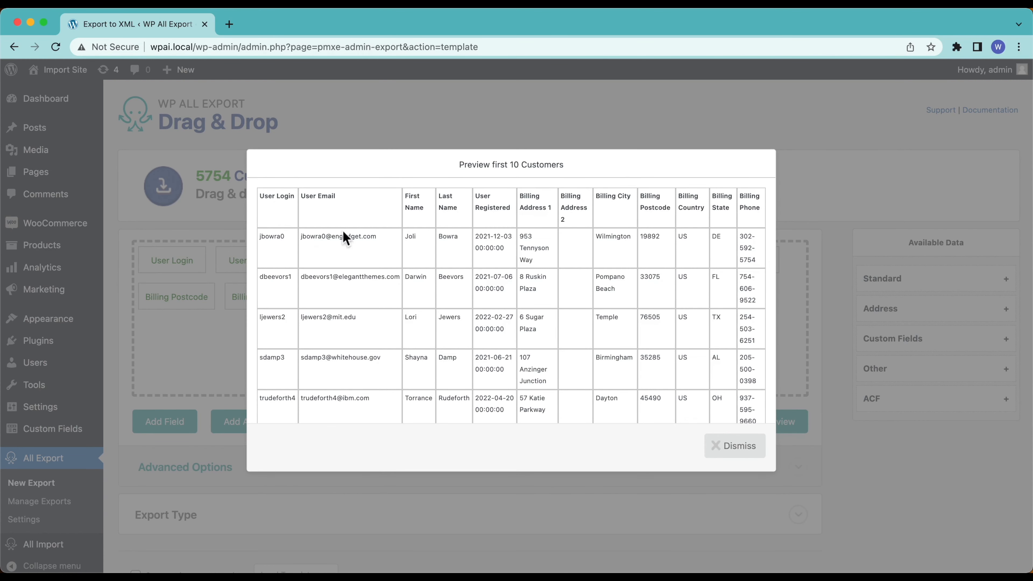
click(749, 462)
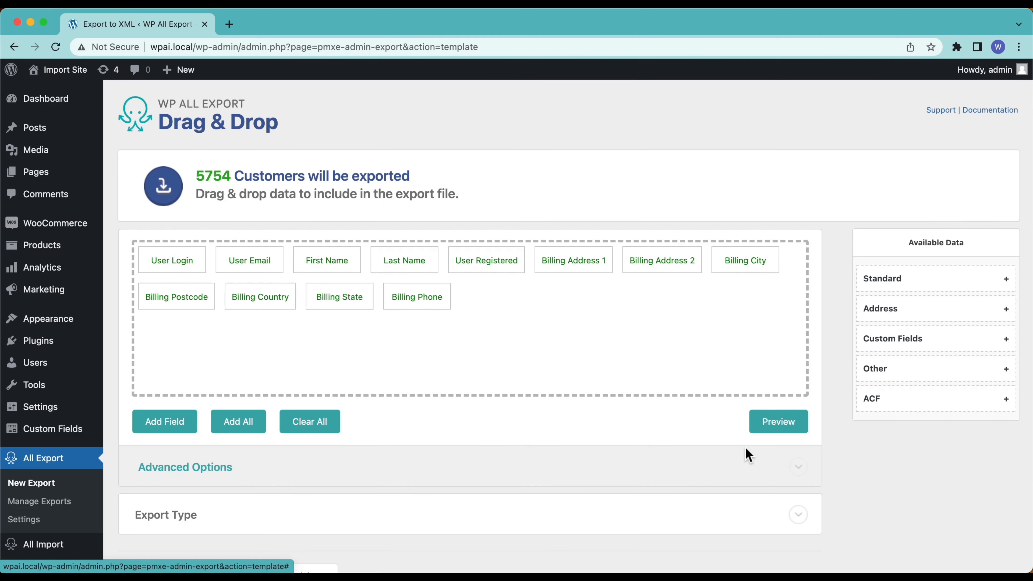
Step: Remove the User Login field from the export and rename the User Email column to Email
drag(189, 262, 311, 228)
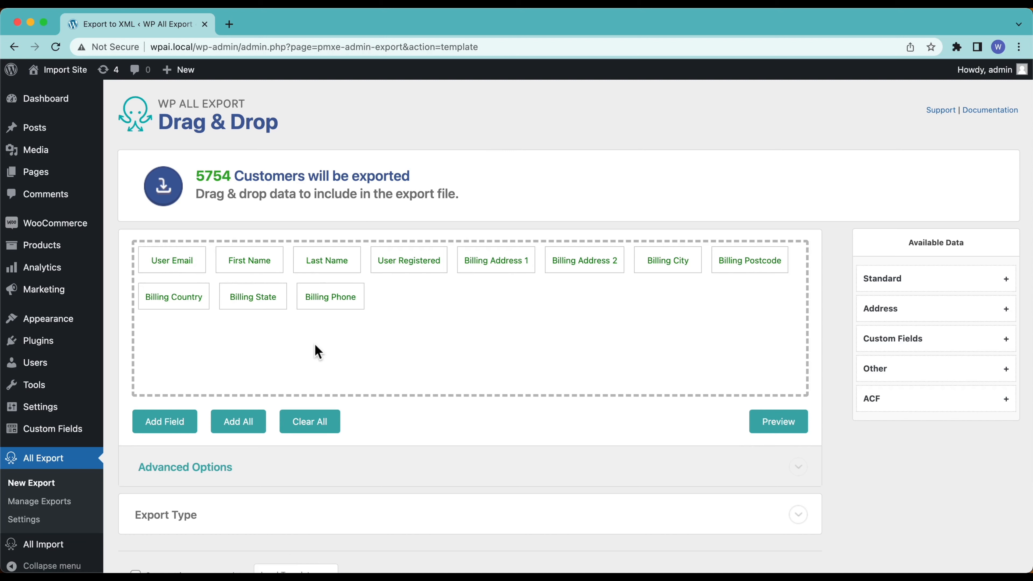
click(185, 269)
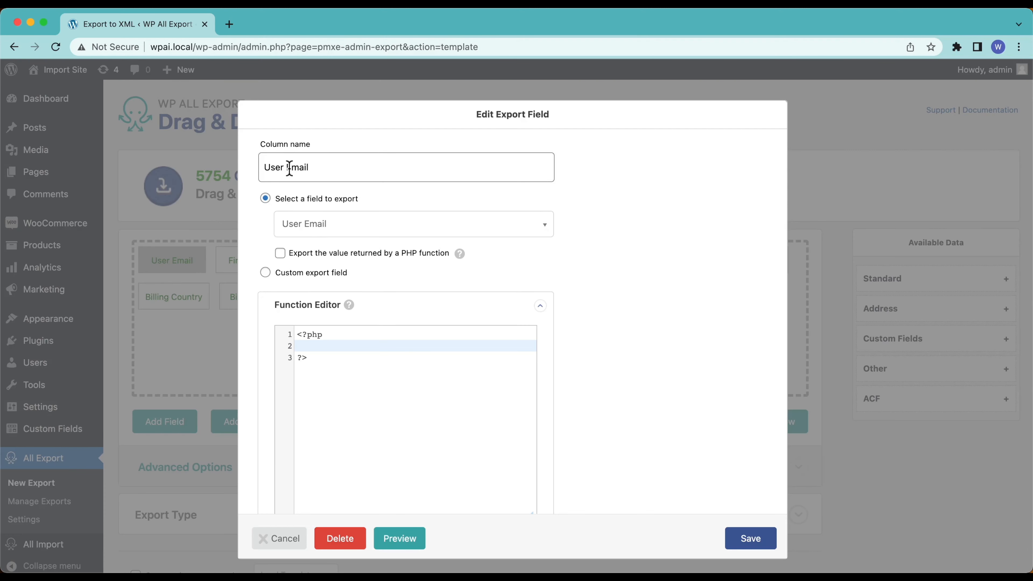
click(289, 168)
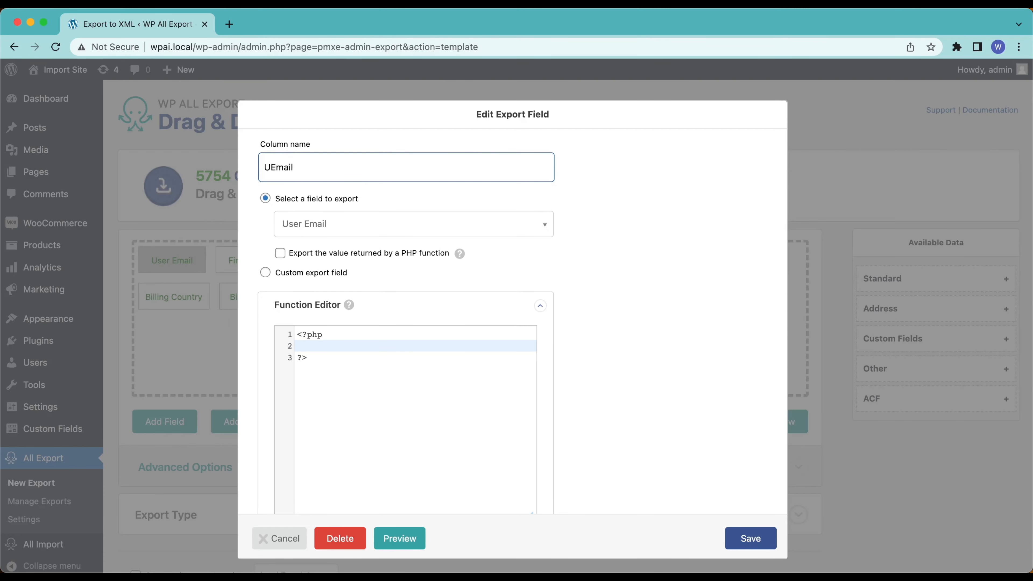
key(BackSpace)
click(615, 394)
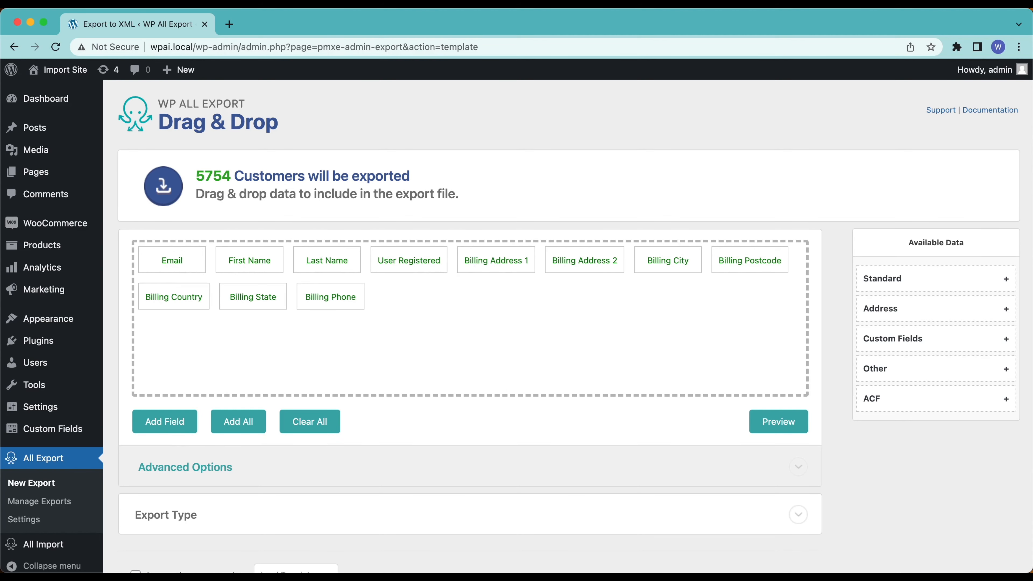
Step: Preview the export from the Billing Address 1 field's settings, and move the Email column directly after Last Name
click(480, 268)
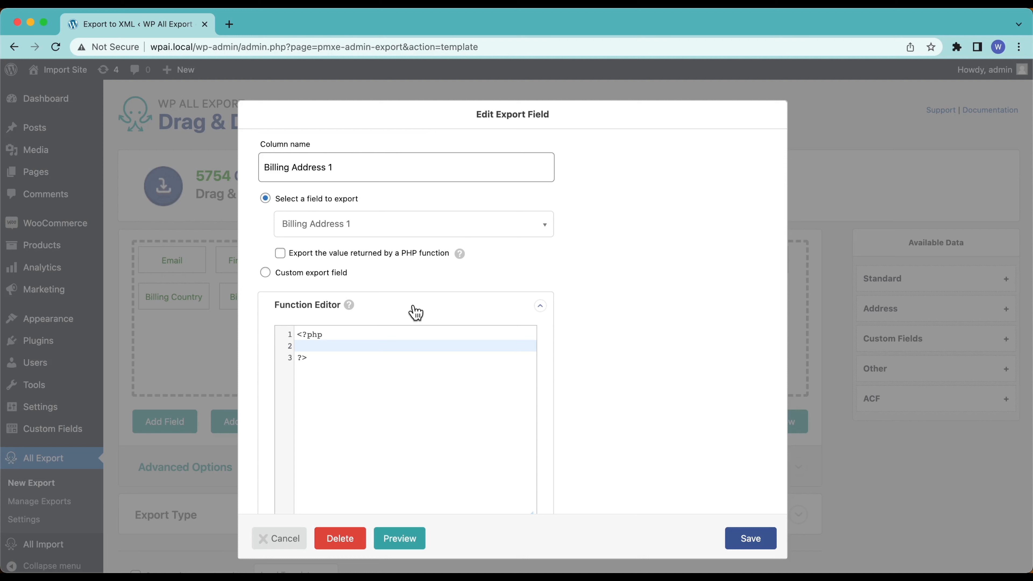
click(415, 541)
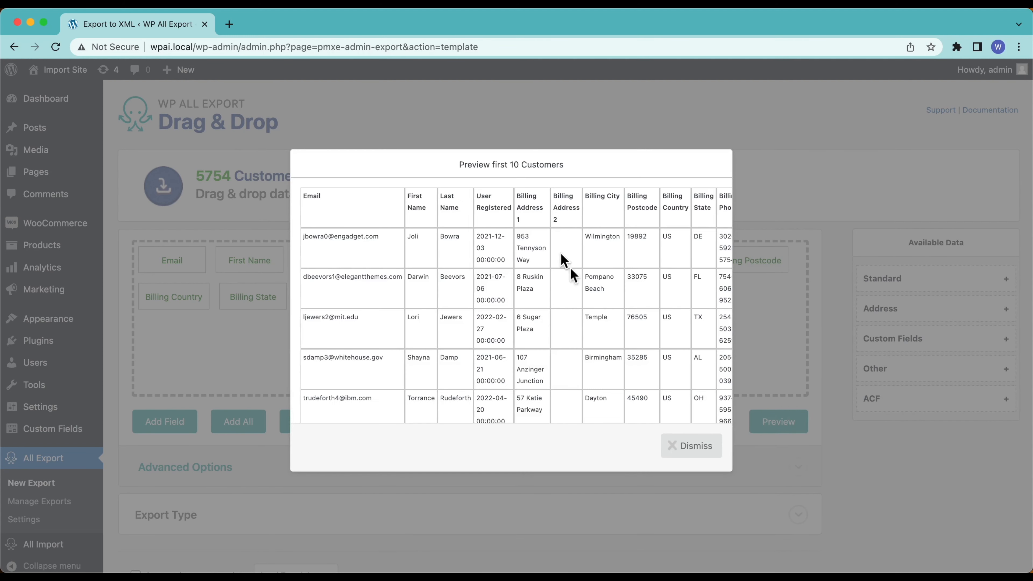
scroll(593, 285, right, 2)
click(693, 446)
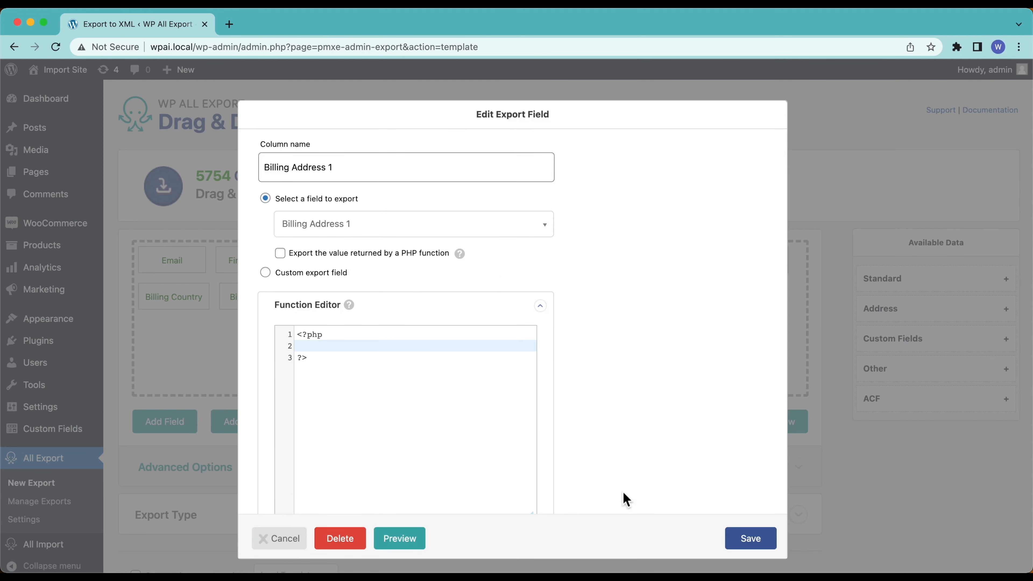
click(852, 351)
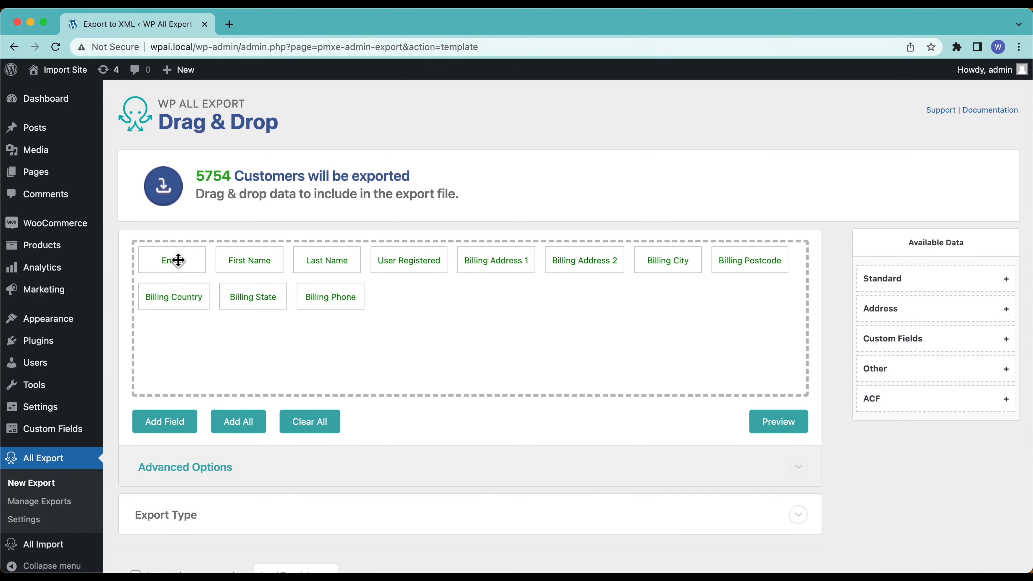
drag(178, 260, 336, 261)
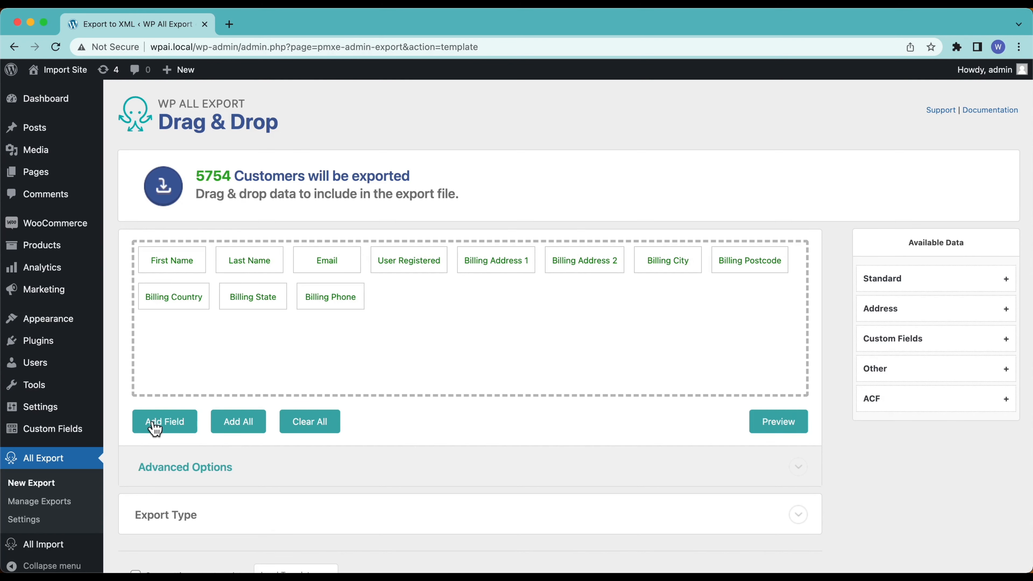
Step: Set up a new custom export field named Name that combines {Billing First Name} {Billing Last Name}, separated by a space
click(180, 429)
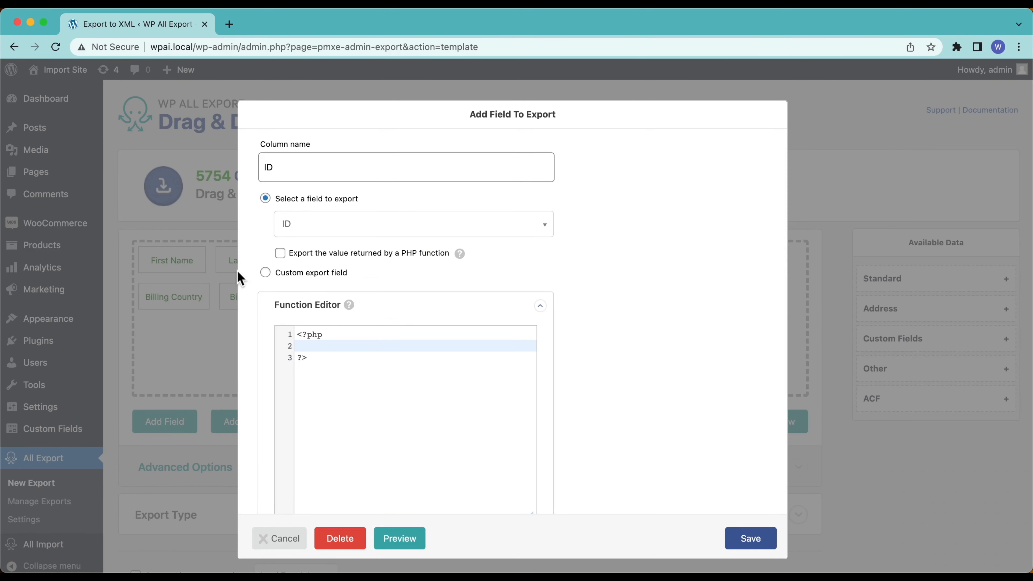
click(272, 277)
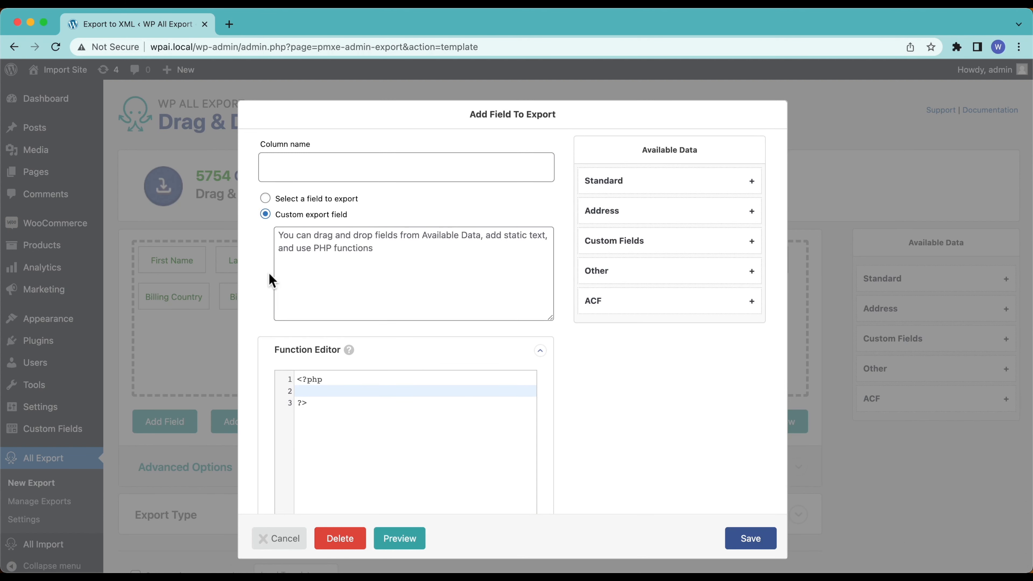
click(598, 222)
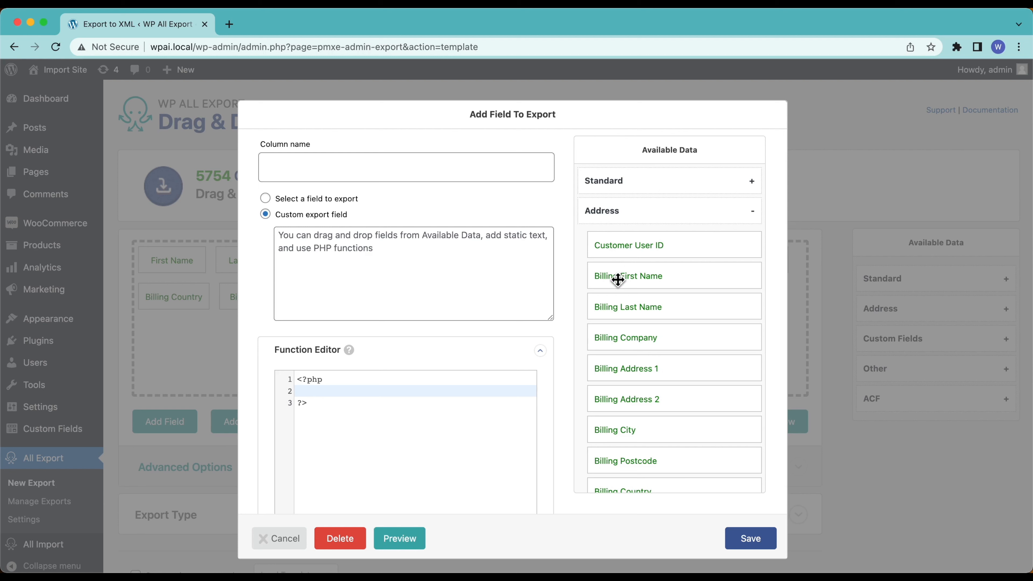
drag(618, 276, 412, 277)
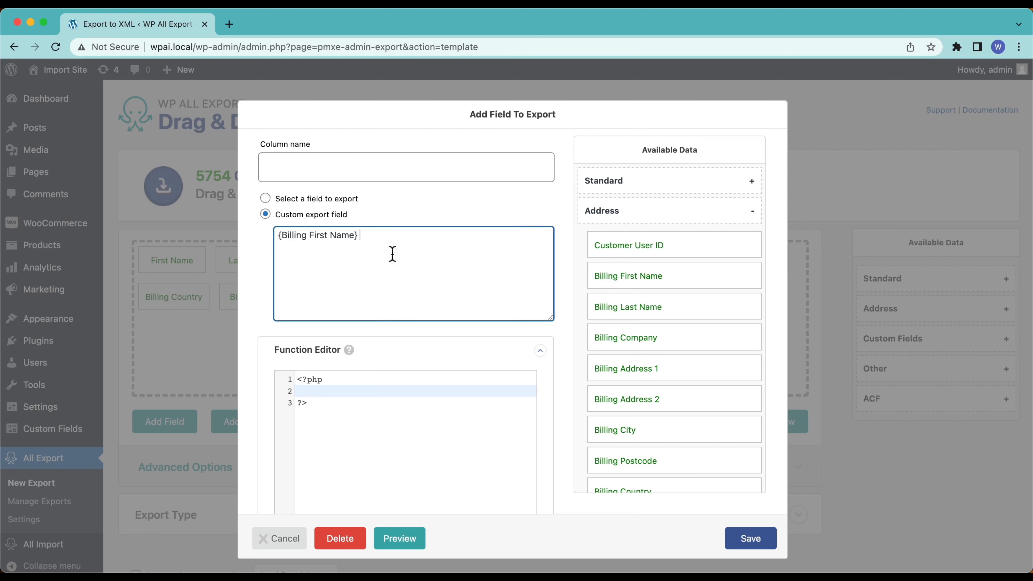
drag(650, 305, 467, 261)
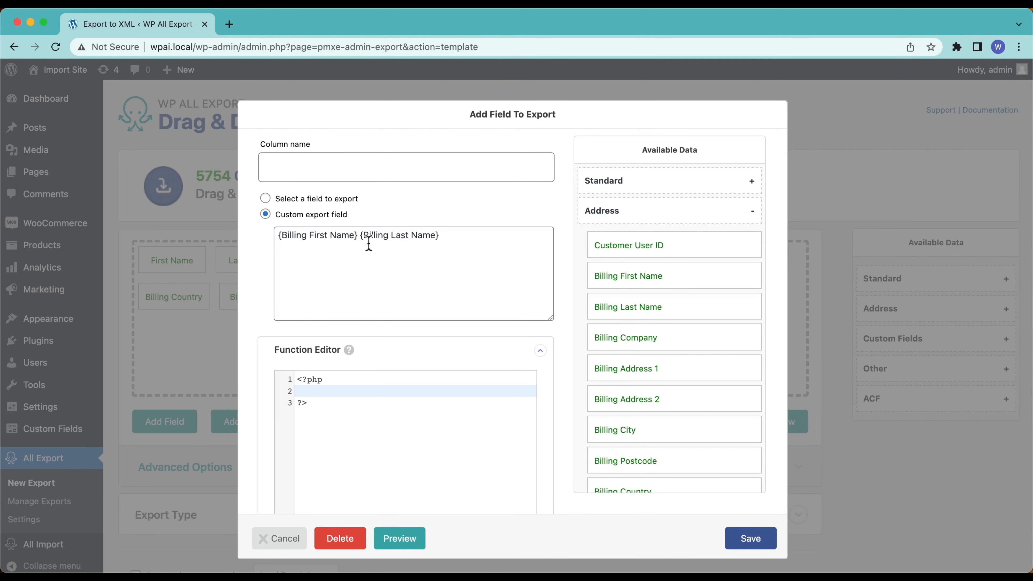
click(368, 243)
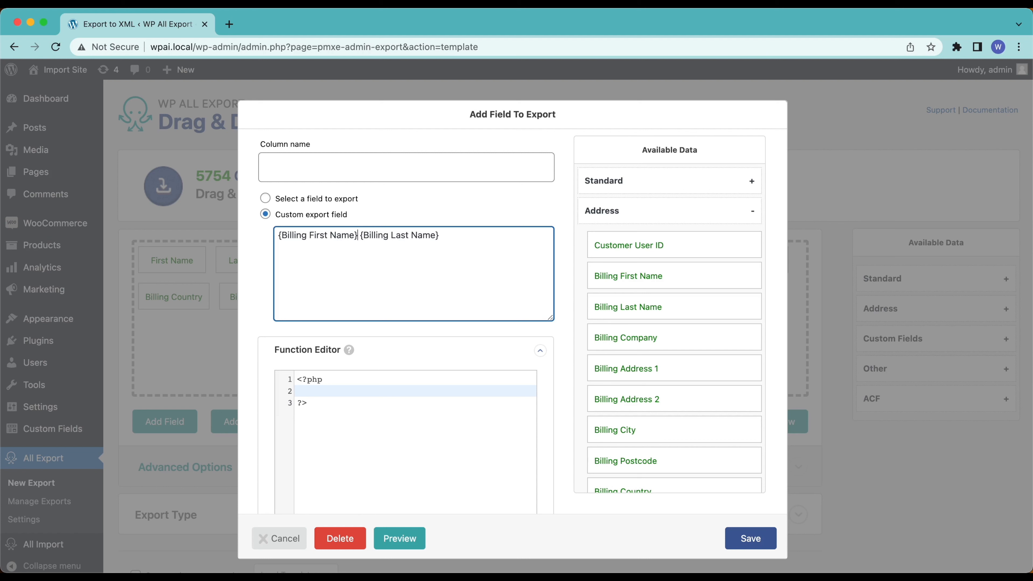
click(296, 168)
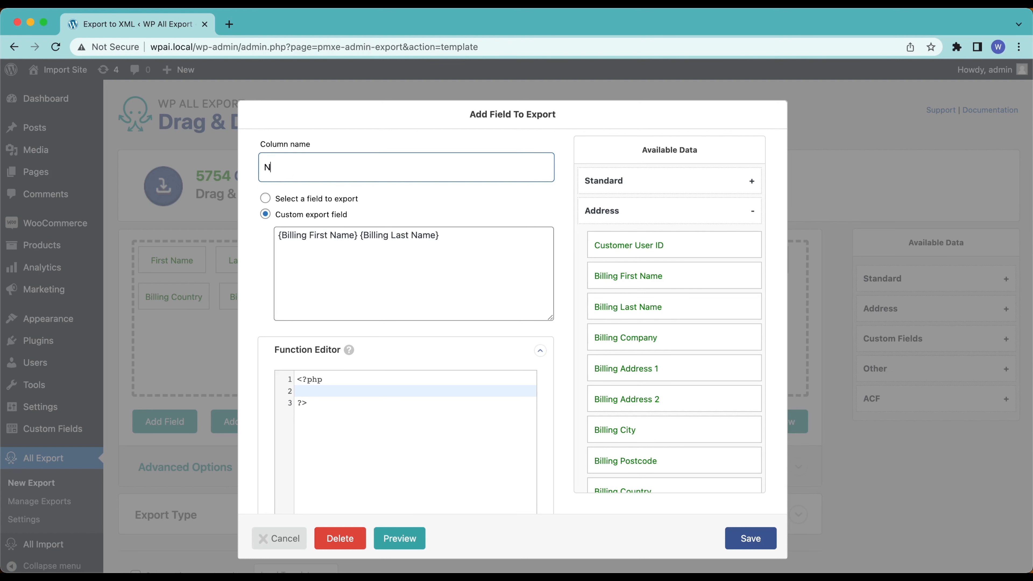
click(257, 179)
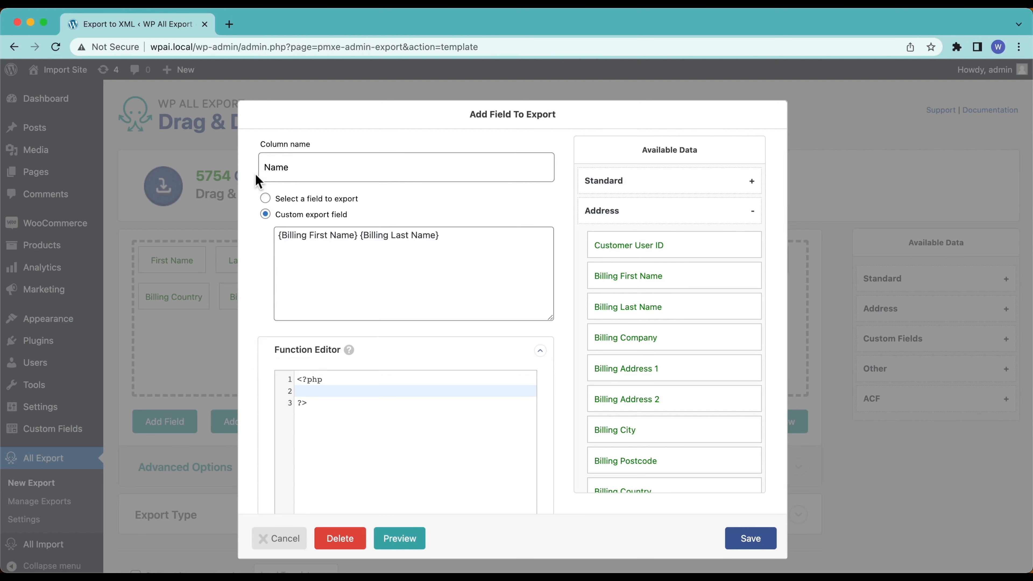
Step: Preview the customer data with the combined Name column, and save the new field to the export
click(403, 544)
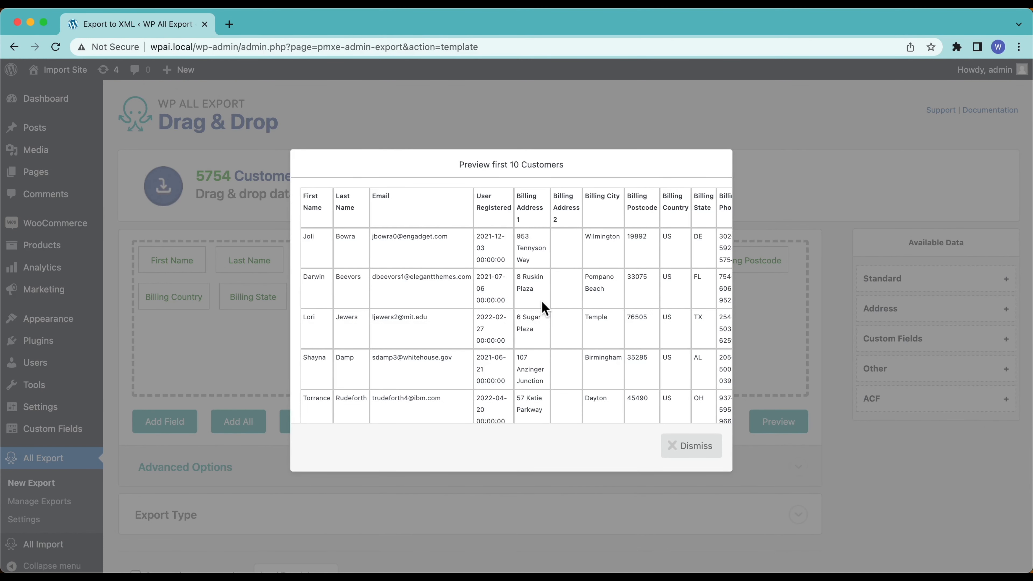
scroll(542, 309, right, 2)
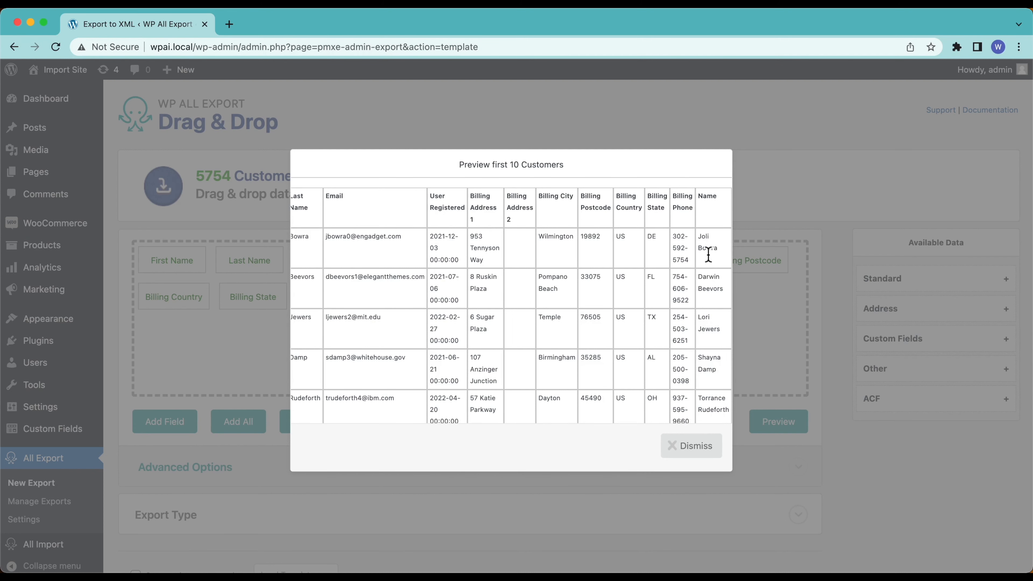
click(686, 446)
click(753, 539)
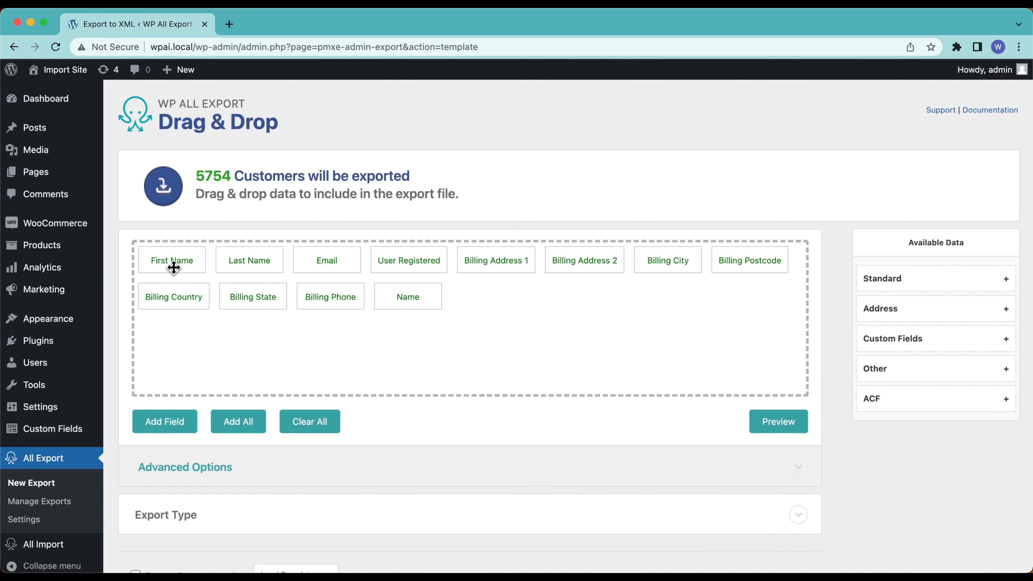
Step: Remove the First Name and Last Name fields from the export and place the Name column first
drag(173, 268, 108, 254)
drag(240, 307, 153, 273)
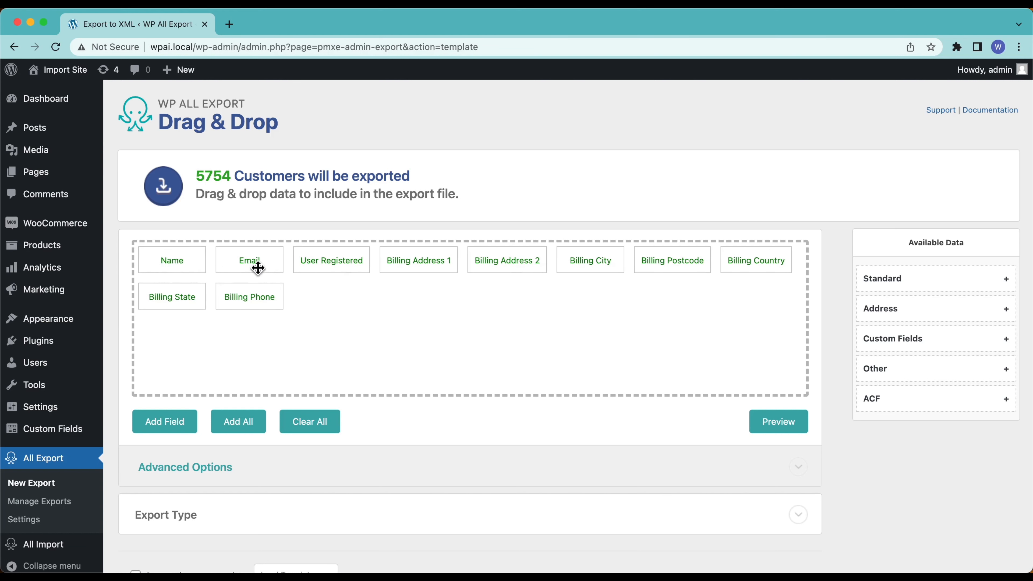
Step: Rename the User Registered column to Registered in its export field settings
click(322, 263)
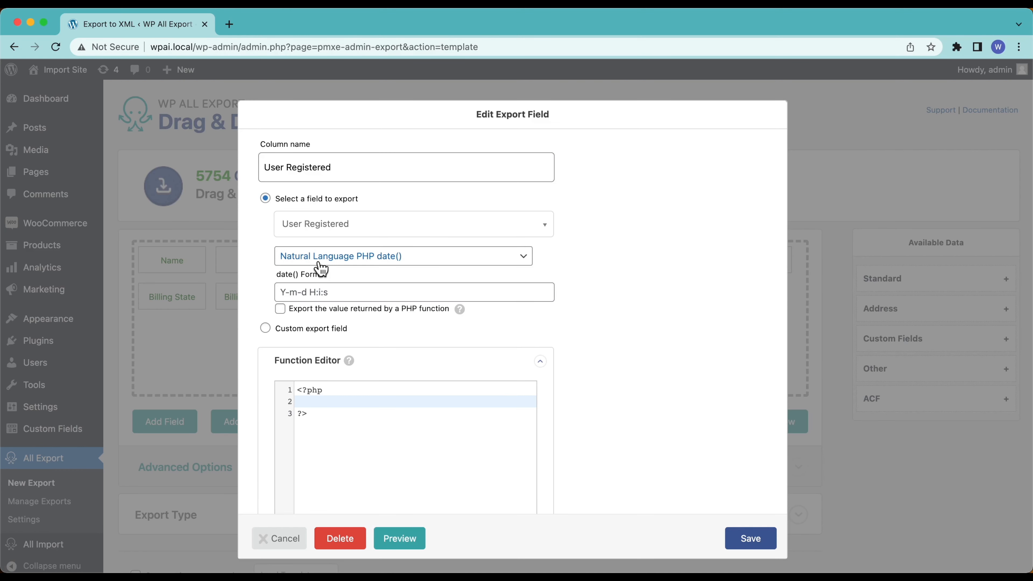
click(288, 171)
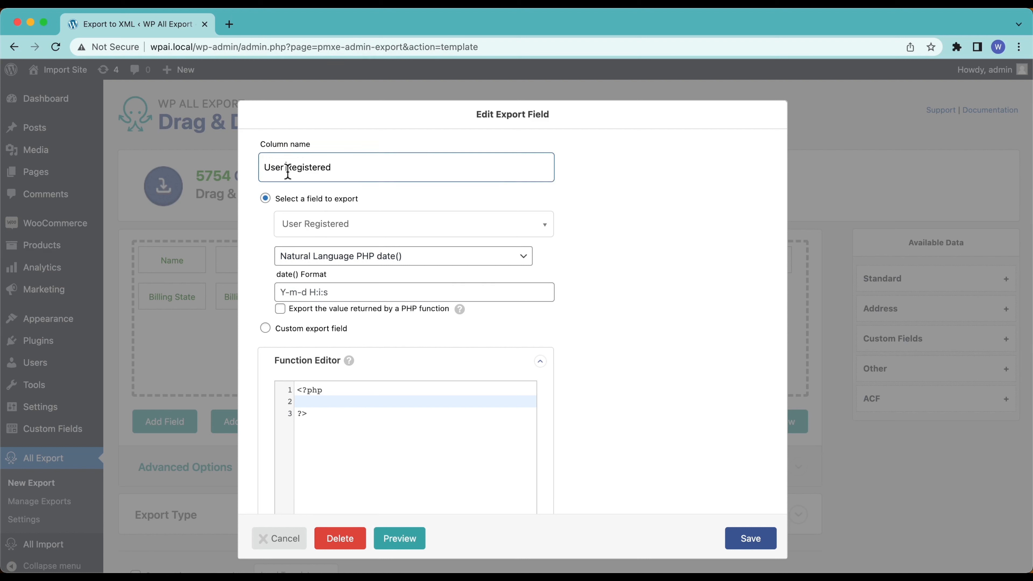
key(BackSpace)
key(BackSpace)
key(BackSpace)
key(BackSpace)
key(BackSpace)
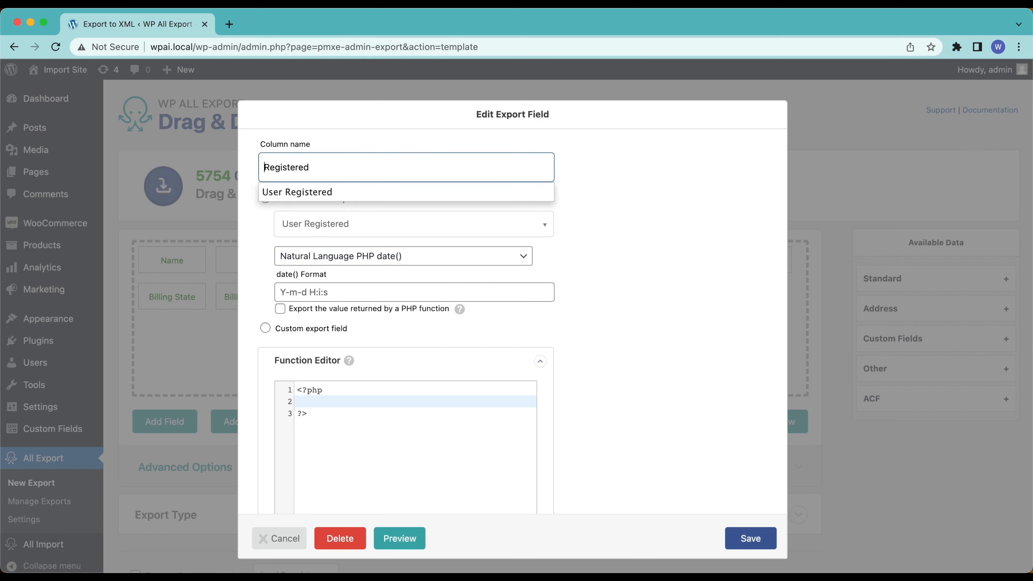
click(261, 237)
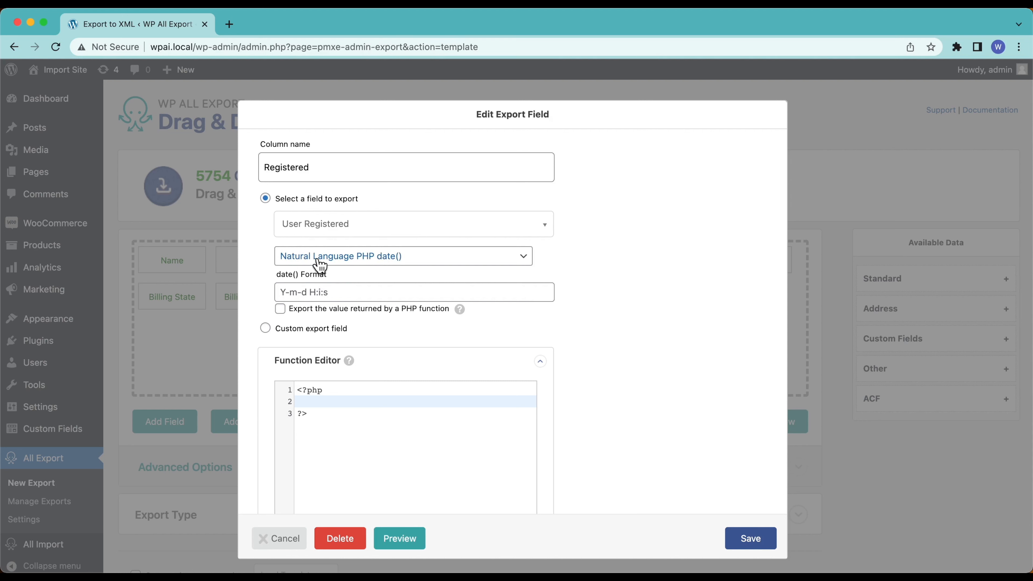
Step: Preview the Registered field with the Natural Language PHP date() format d m Y, change the format to d-m-Y, and save the field
click(449, 266)
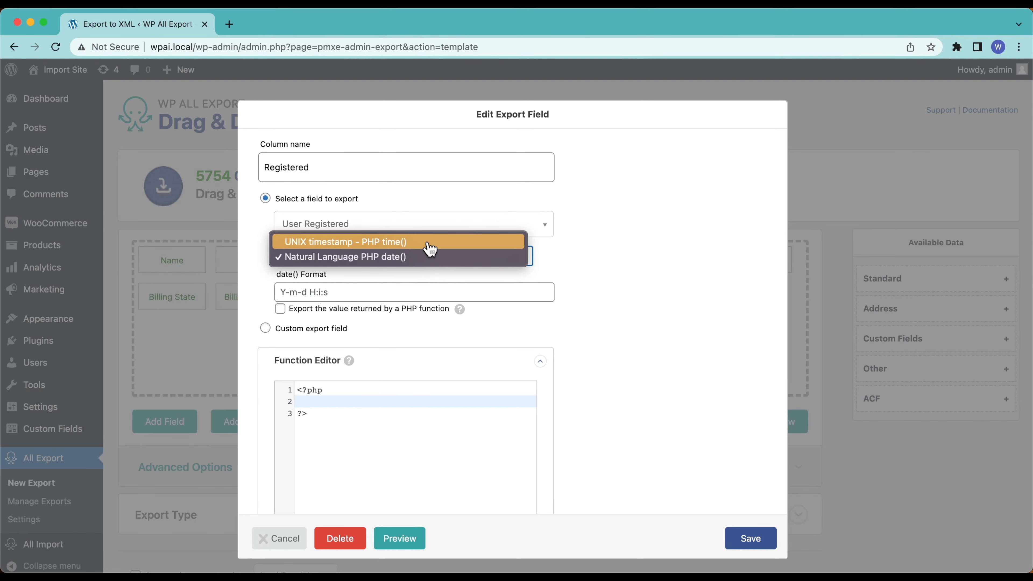
click(430, 267)
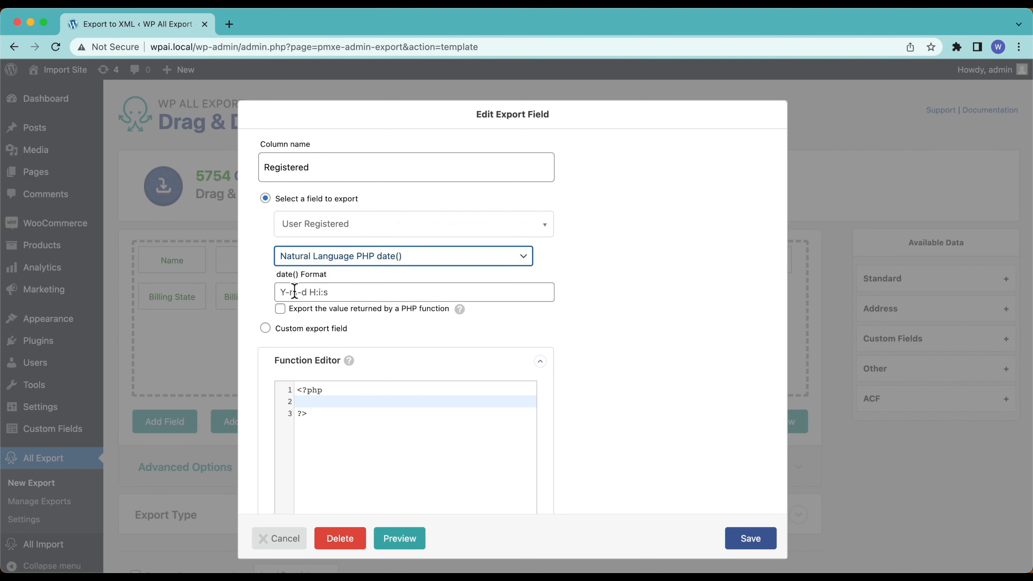
click(293, 292)
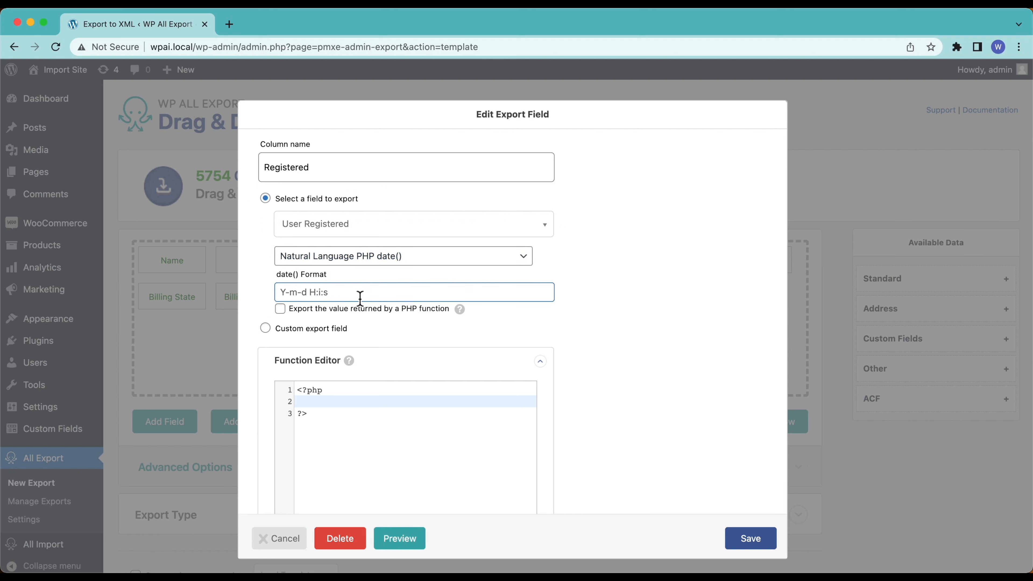
text(d m Y)
click(400, 541)
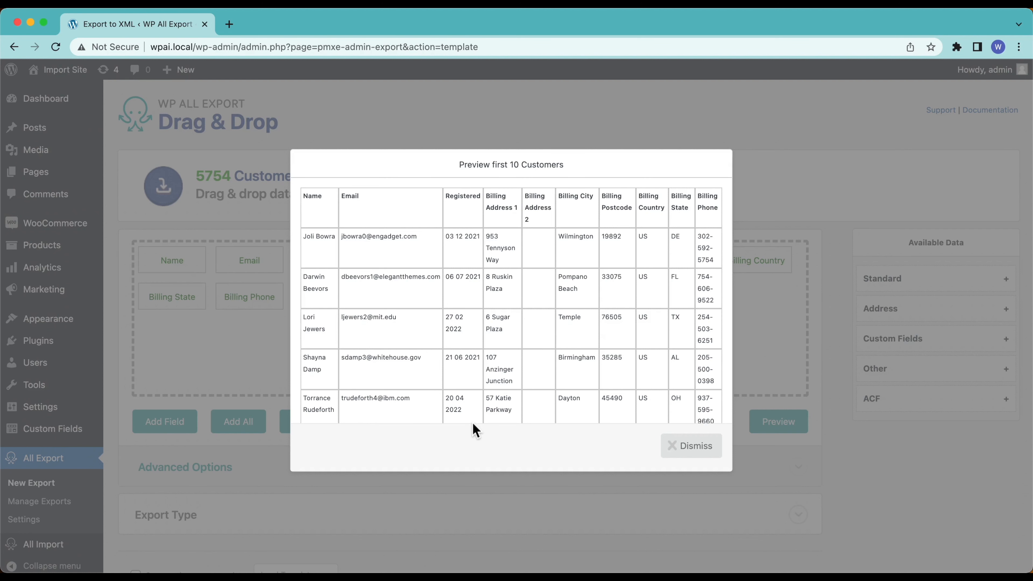
click(690, 447)
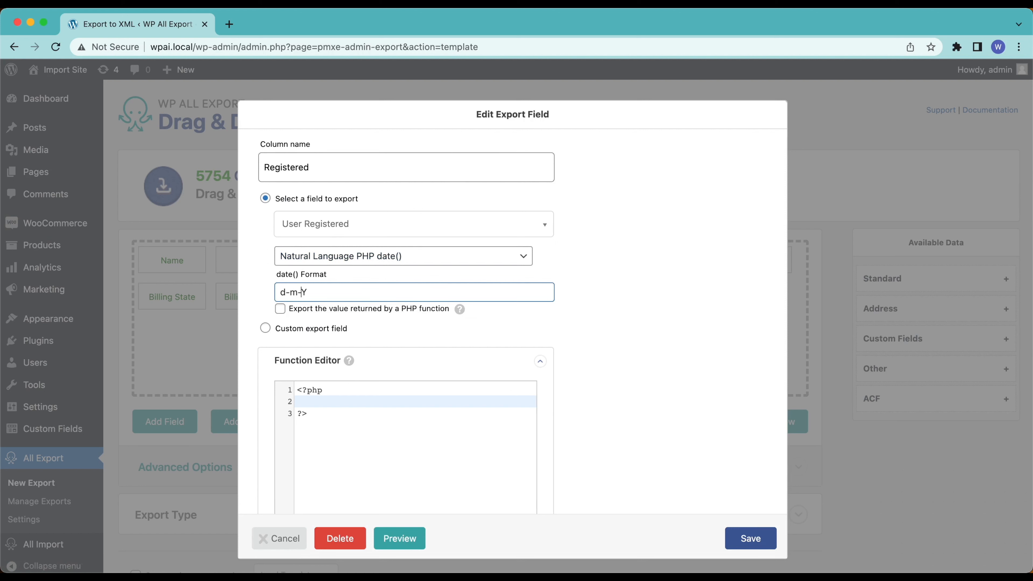
click(751, 538)
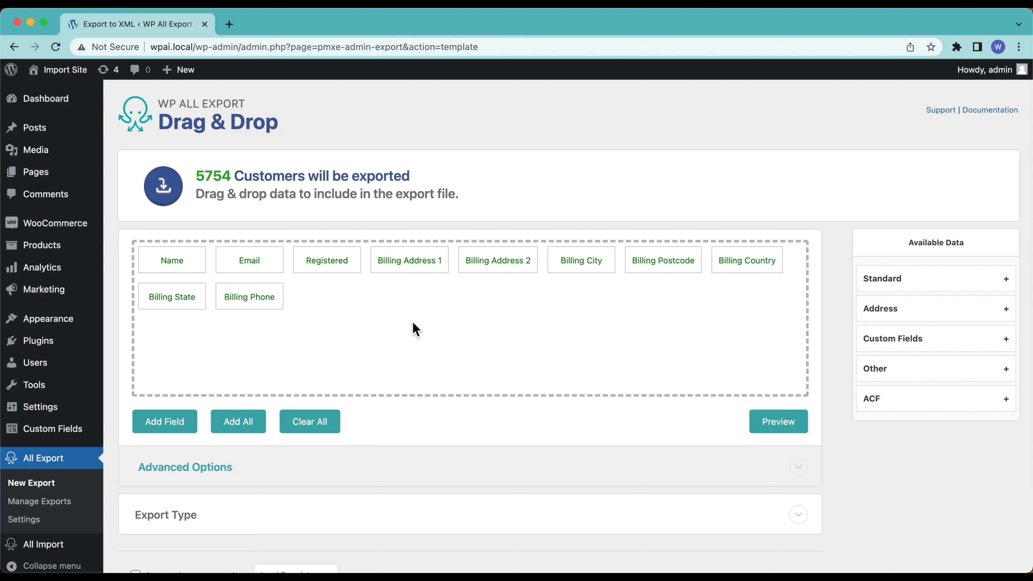
Step: Start a new custom export field containing {Billing Address 1}, {Billing City}, with a comma and space after each field
click(174, 429)
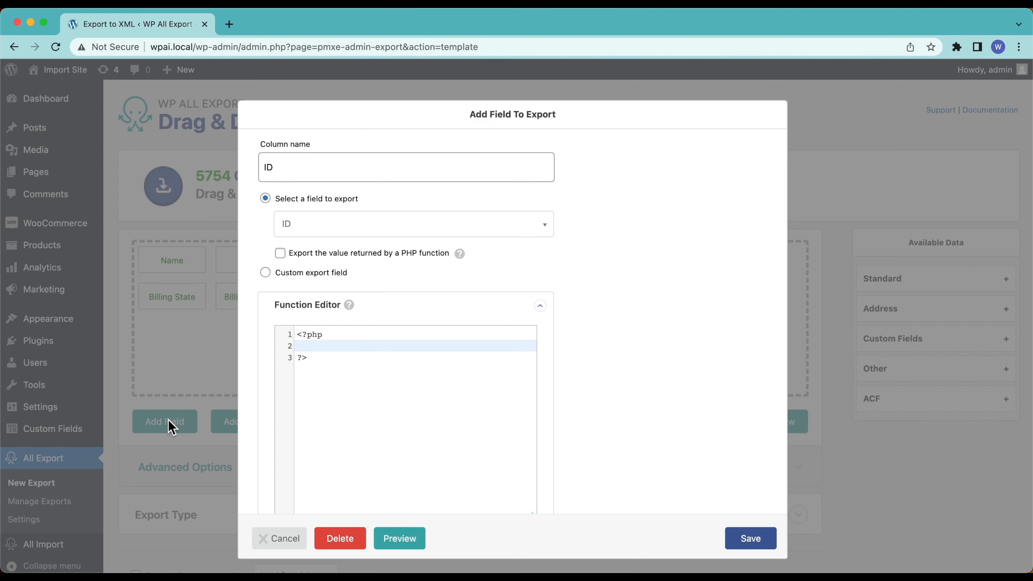
click(266, 273)
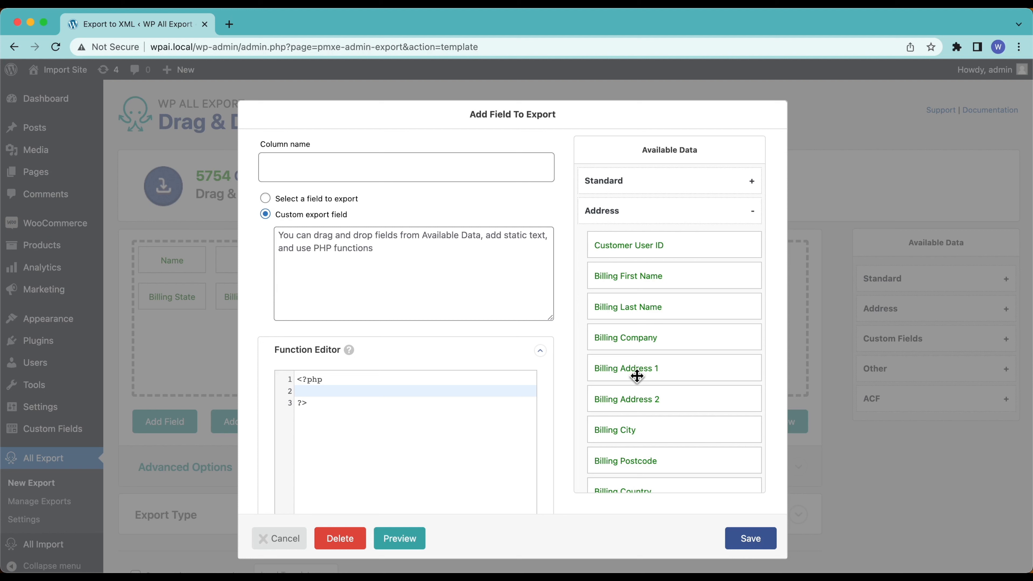
scroll(636, 374, down, 1)
drag(638, 355, 413, 257)
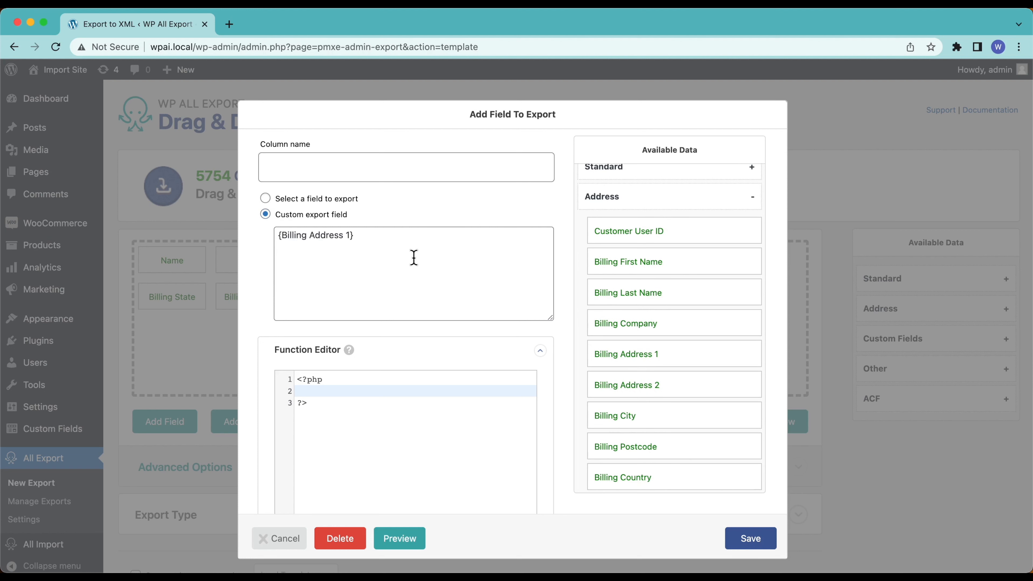
drag(622, 385, 424, 261)
click(352, 244)
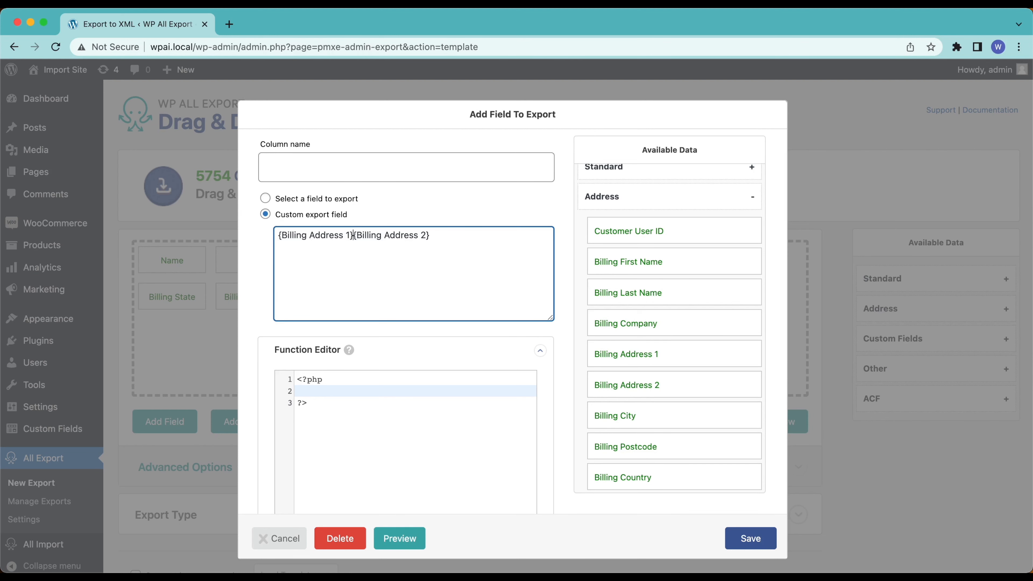
drag(352, 235, 429, 235)
key(BackSpace)
drag(628, 425, 463, 261)
text(,)
scroll(639, 457, down, 3)
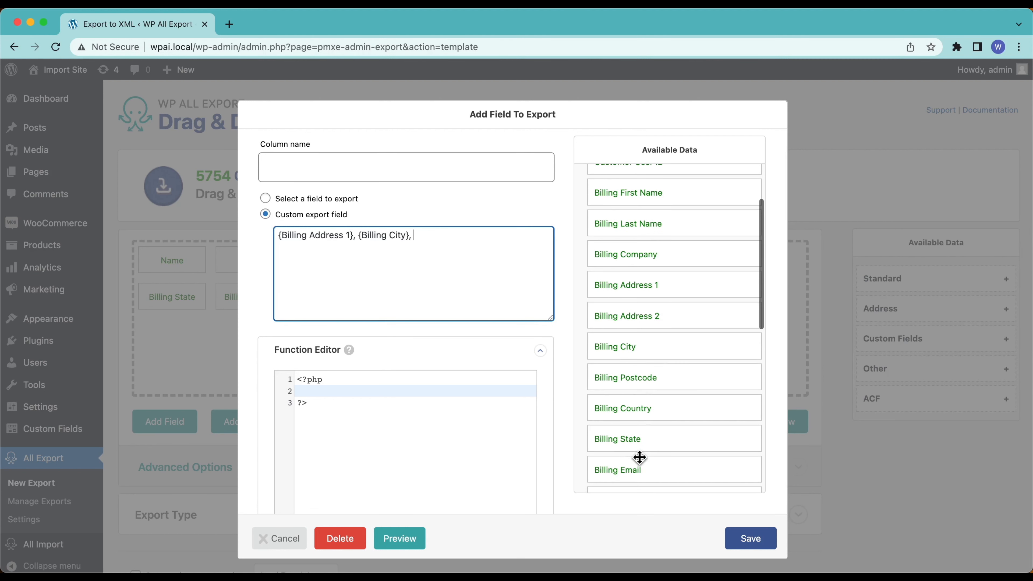
Step: Append {Billing State}, {Billing Postcode} to the custom export field, separated by a comma and space
drag(639, 448, 477, 237)
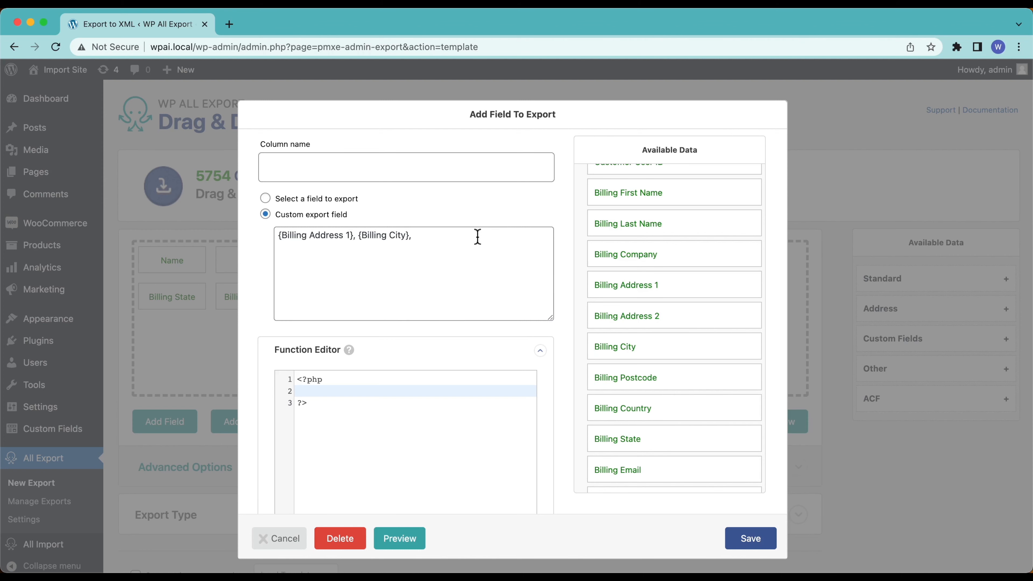
drag(613, 438, 491, 261)
click(493, 254)
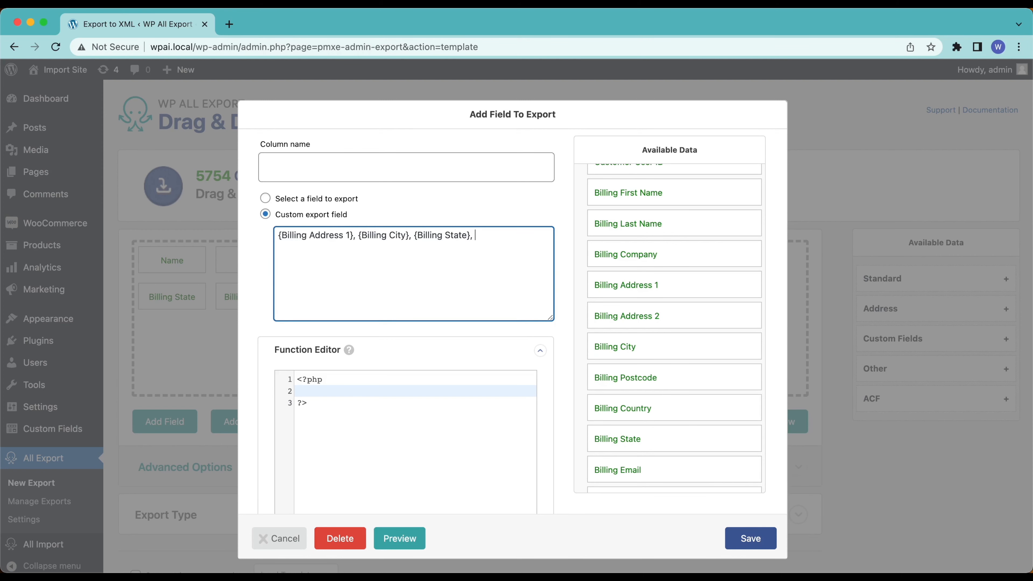
drag(604, 377, 514, 242)
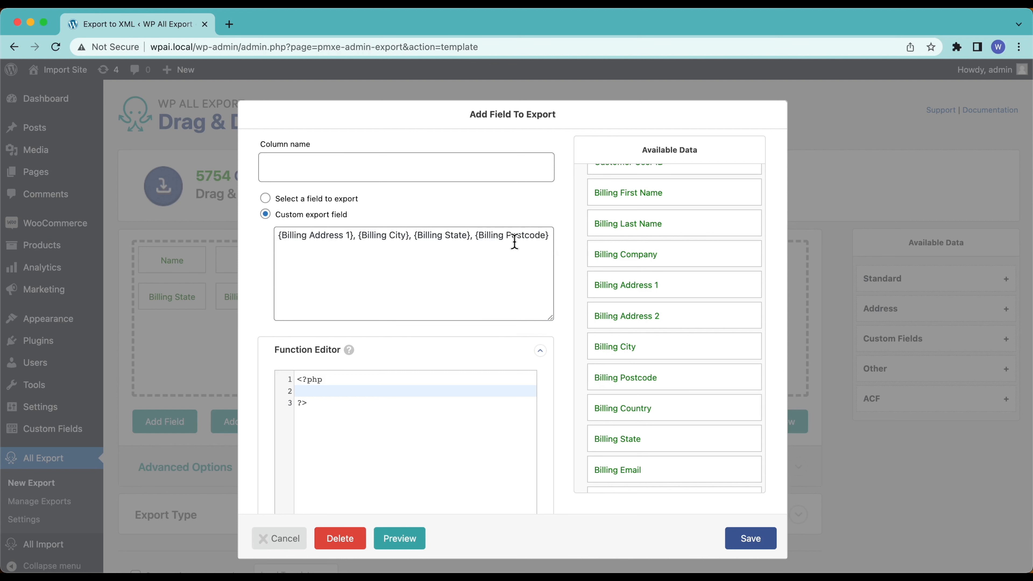
Step: Name the combined address column Billing Address and save it to the export
click(363, 176)
text(Address)
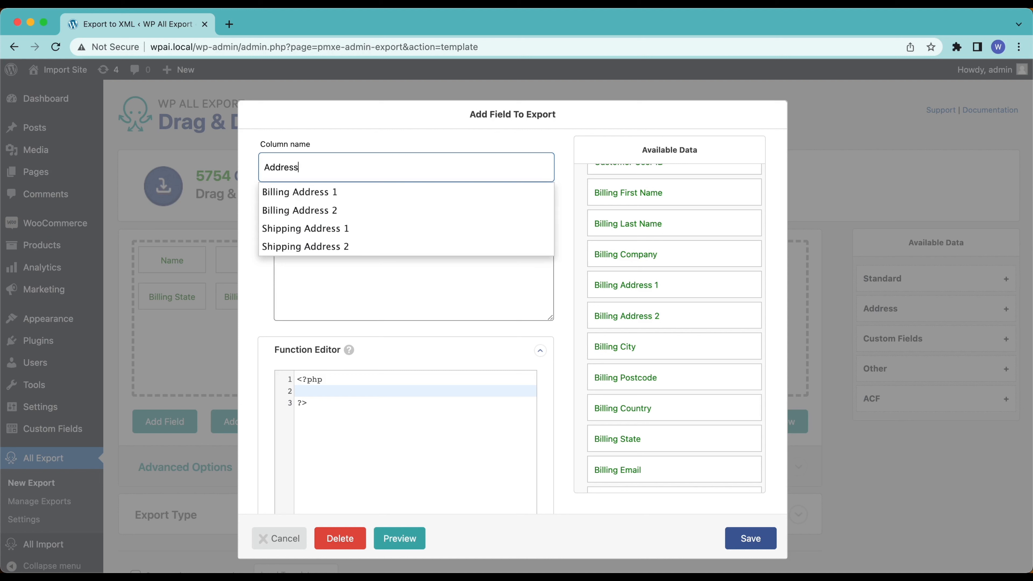
text(Billing)
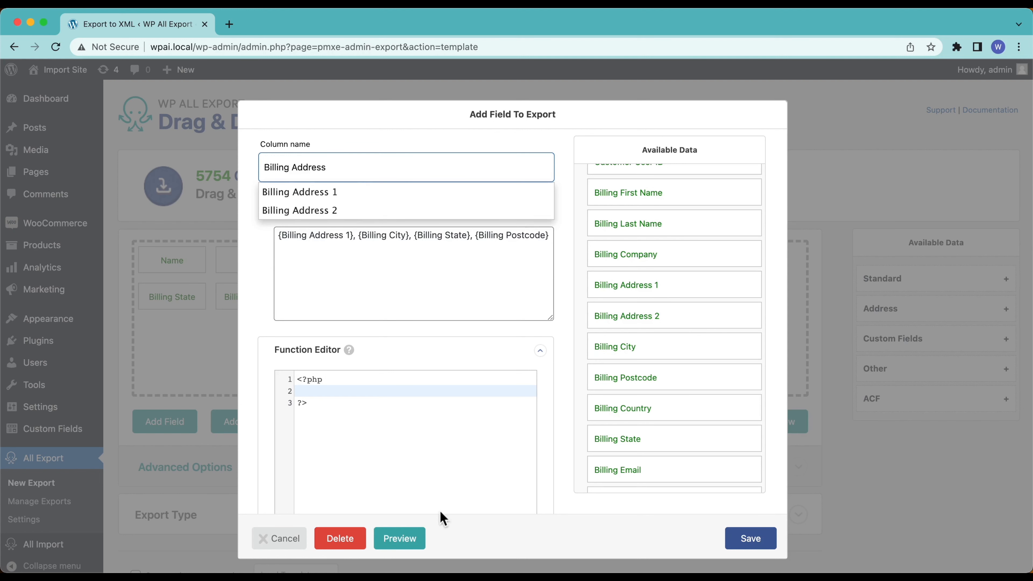
click(751, 539)
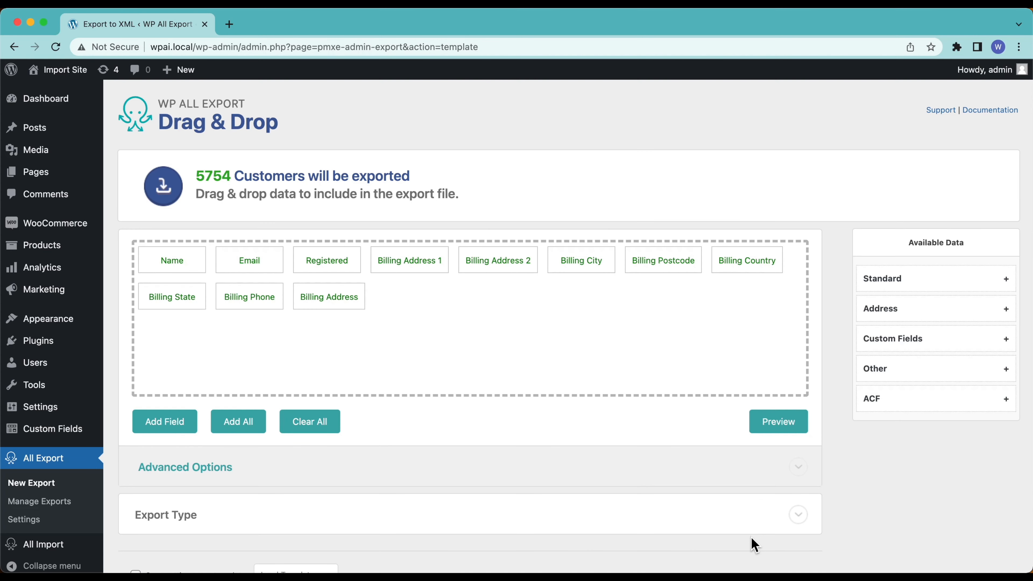
Step: Remove the Billing Address 1, Billing Address 2, Billing City, Billing Postcode, Billing Country and Billing State fields from the export
drag(408, 261, 443, 200)
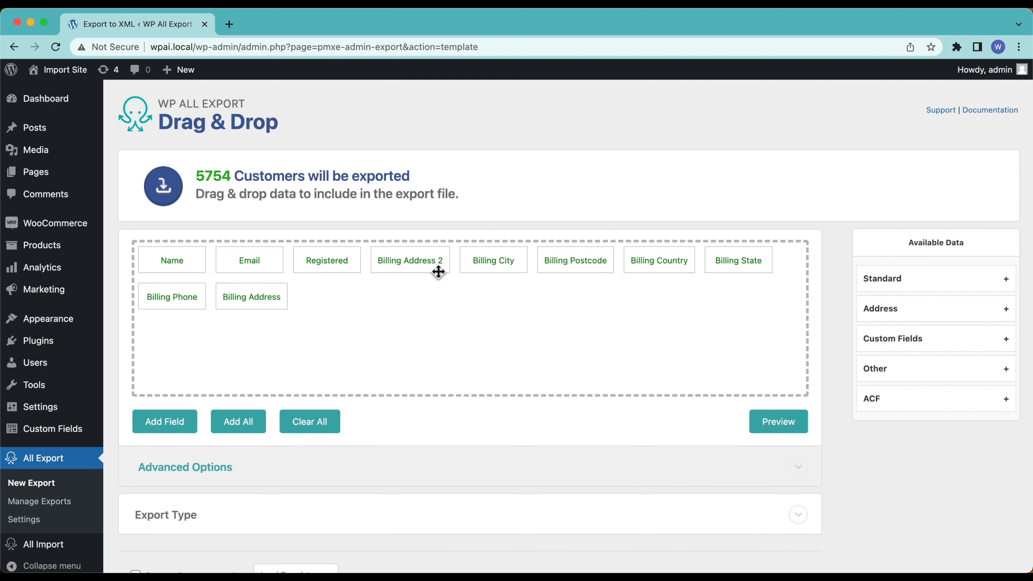
drag(406, 269, 454, 221)
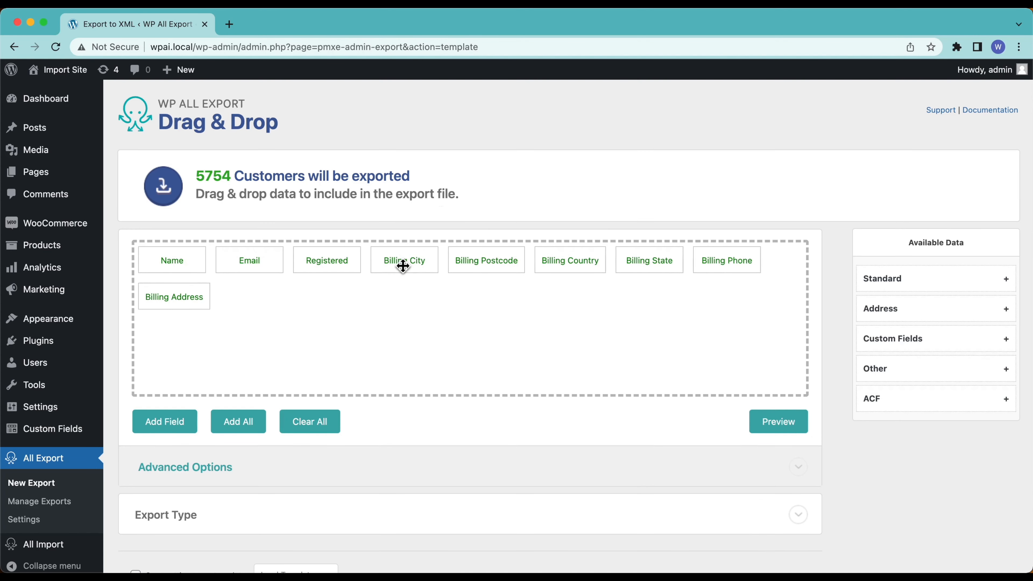
drag(402, 265, 468, 193)
drag(411, 259, 477, 192)
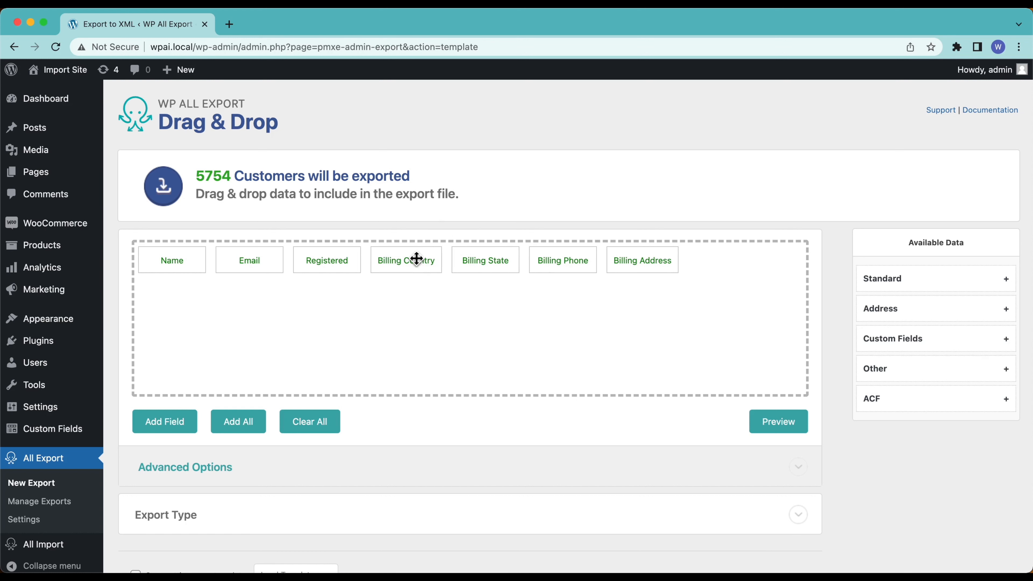
drag(417, 256, 468, 188)
drag(406, 265, 477, 195)
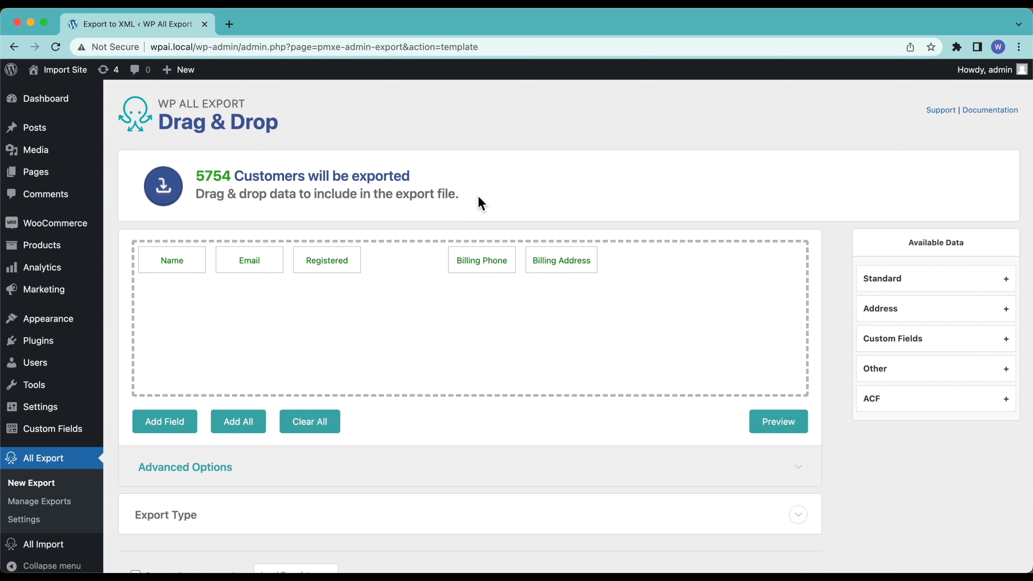
Step: Move the Billing Phone column after Billing Address and preview the customer data
drag(411, 262, 514, 272)
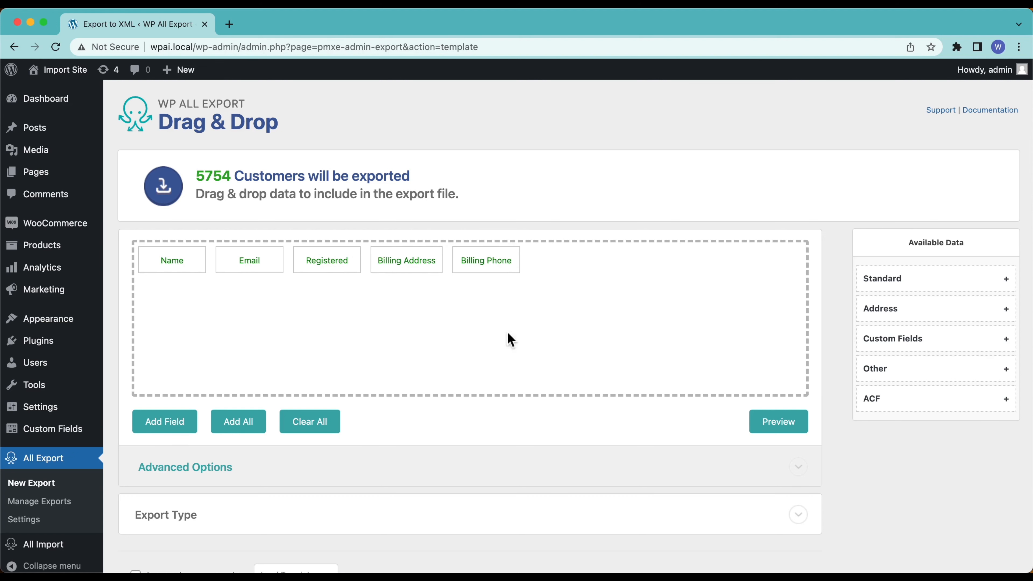
click(789, 431)
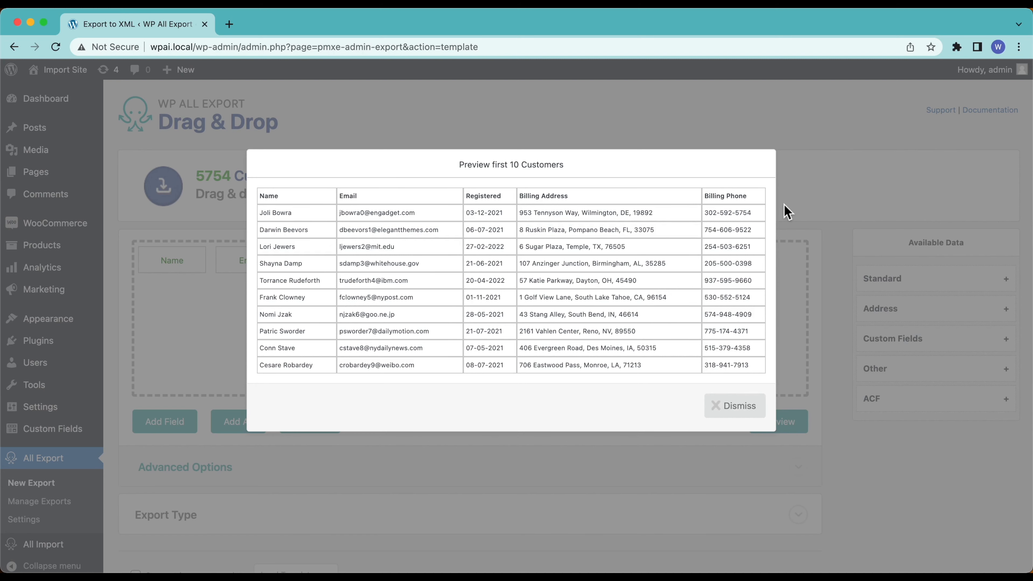
click(735, 407)
Step: Inspect the separator and CSV header row settings in the export's advanced options
scroll(736, 412, down, 3)
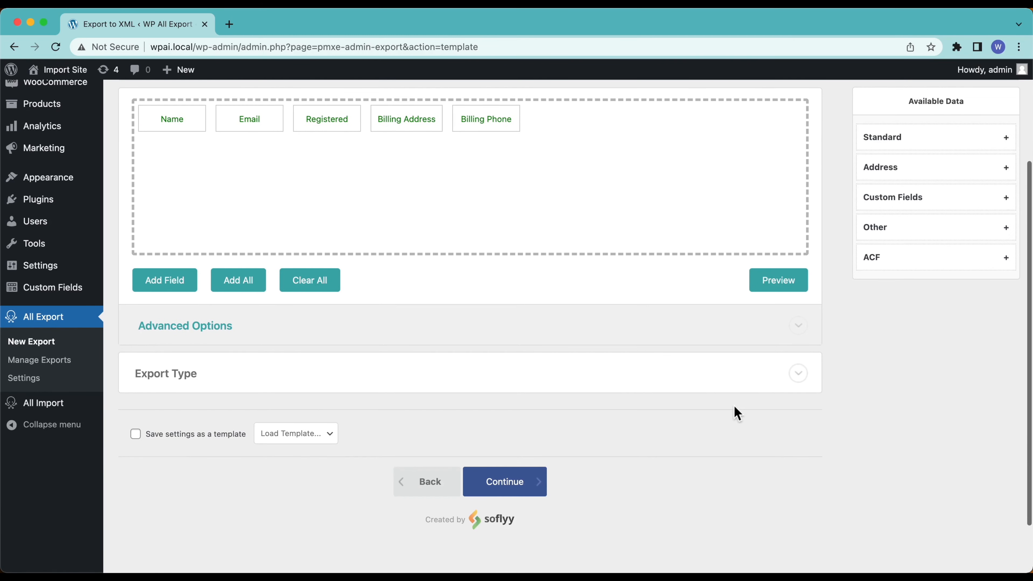
click(178, 325)
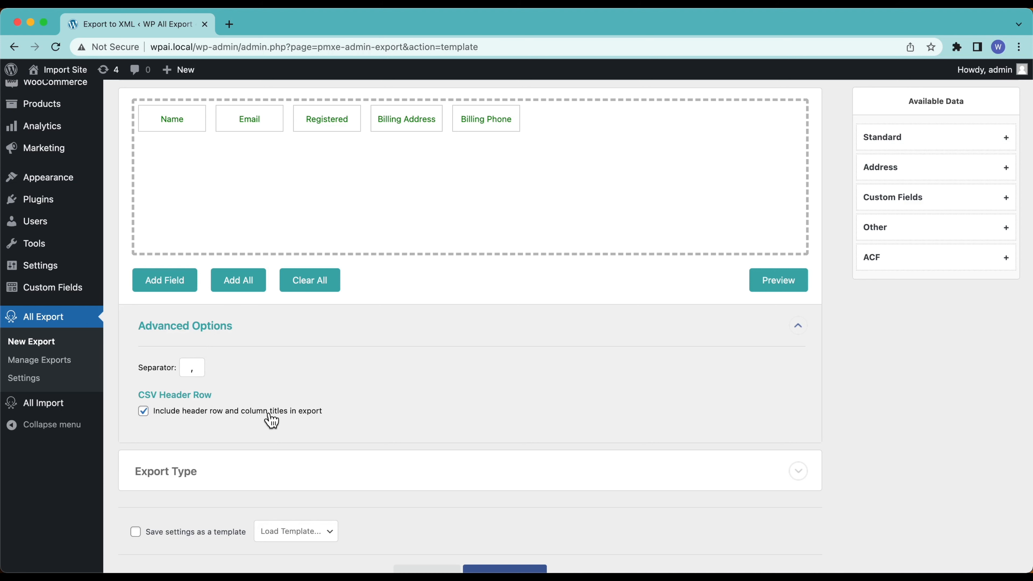
click(221, 339)
Step: Review the spreadsheet file formats available for the export, and switch the export type to Feed
click(186, 337)
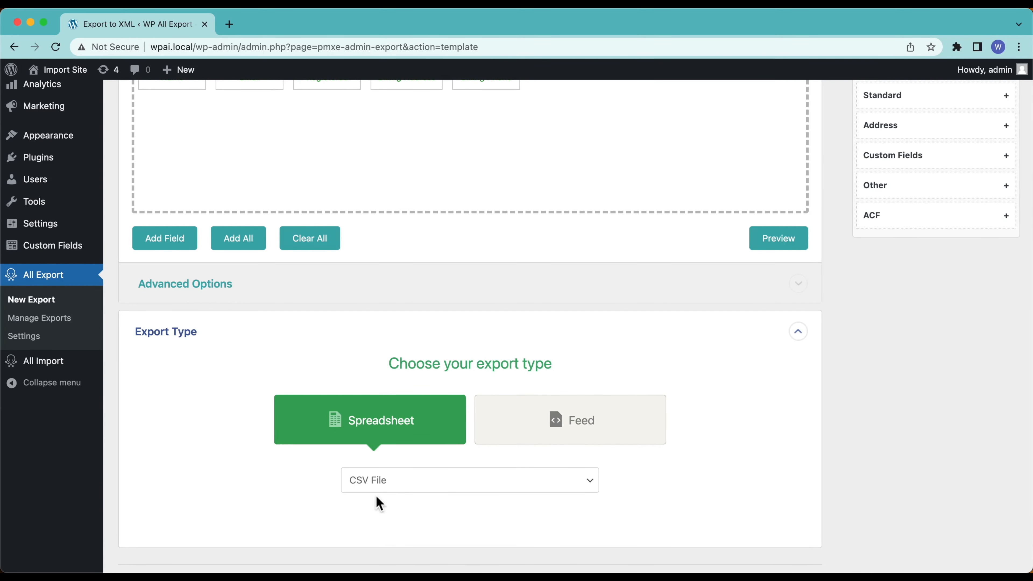
click(461, 487)
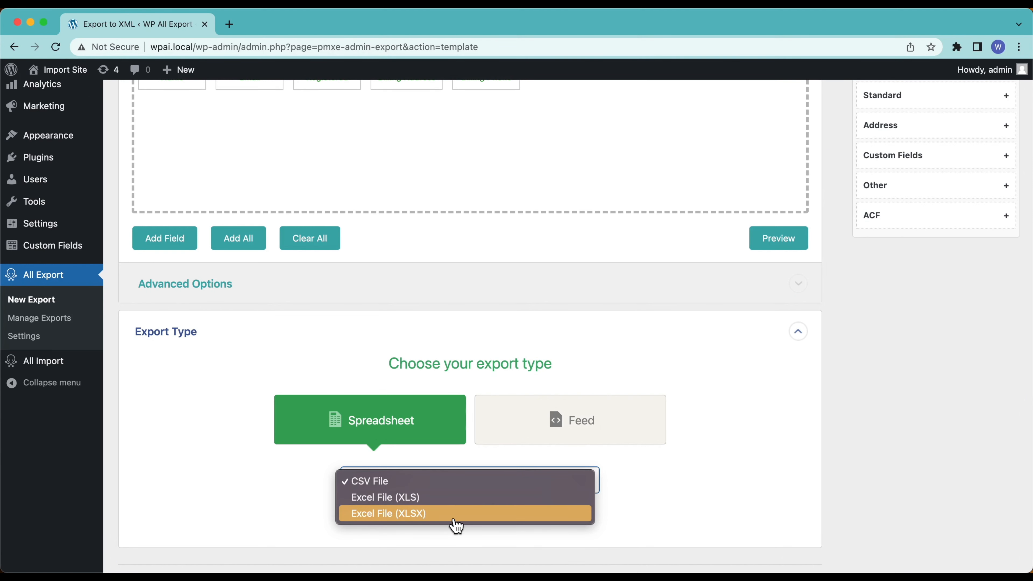
click(252, 484)
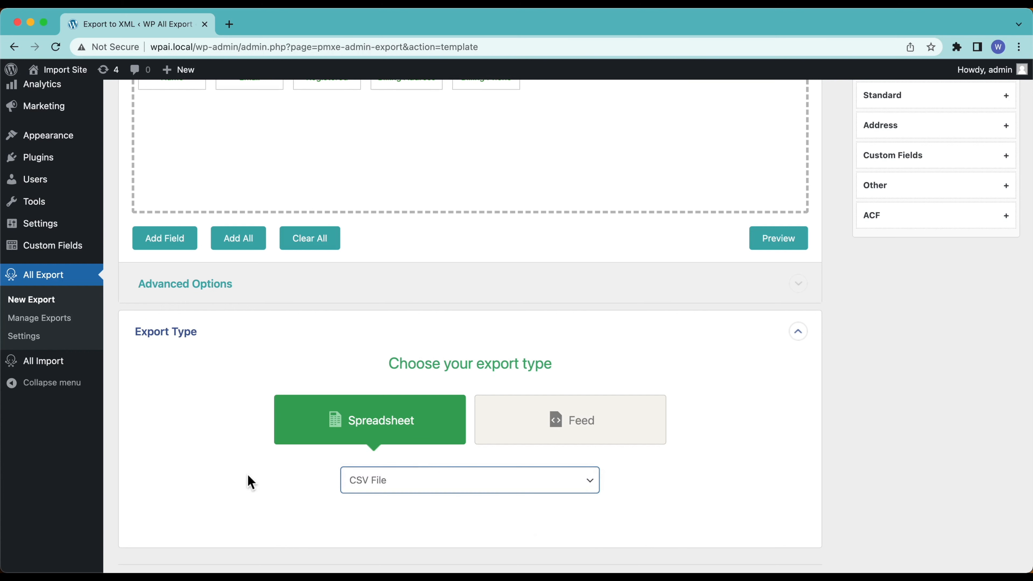
click(537, 427)
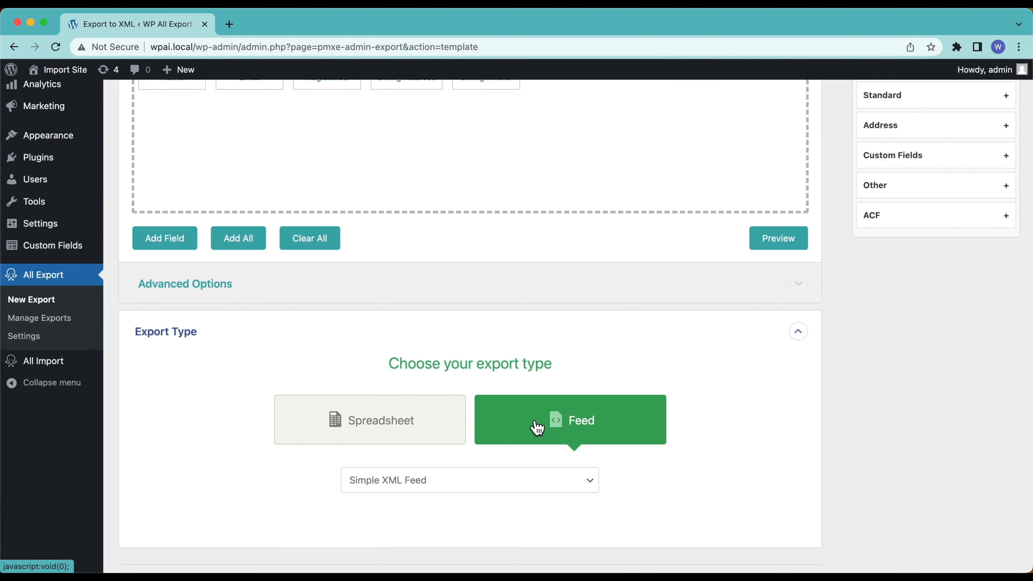
scroll(561, 325, up, 5)
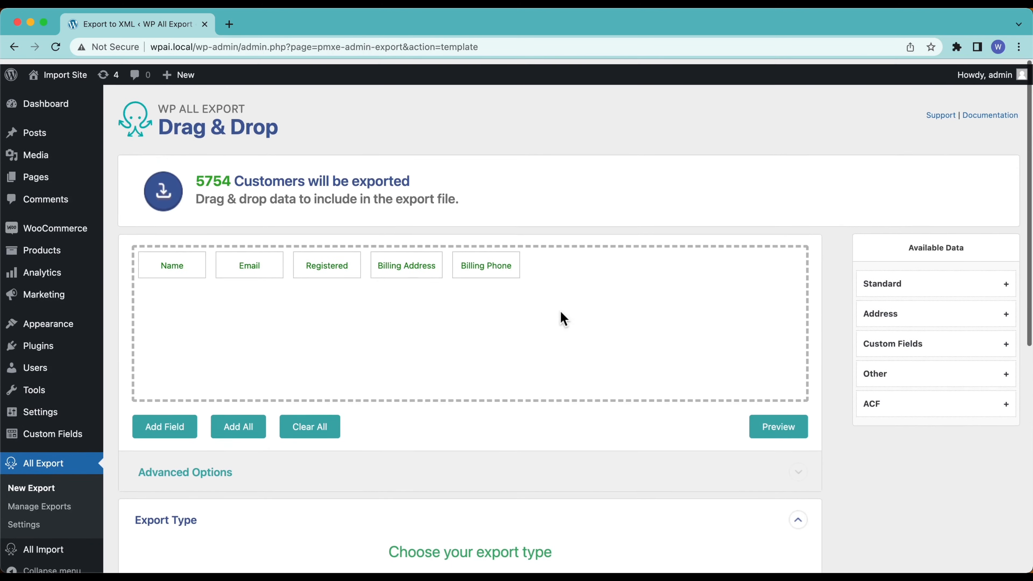
Step: Preview the first customers as a Simple XML Feed and dismiss the preview
scroll(563, 319, down, 5)
scroll(561, 318, up, 3)
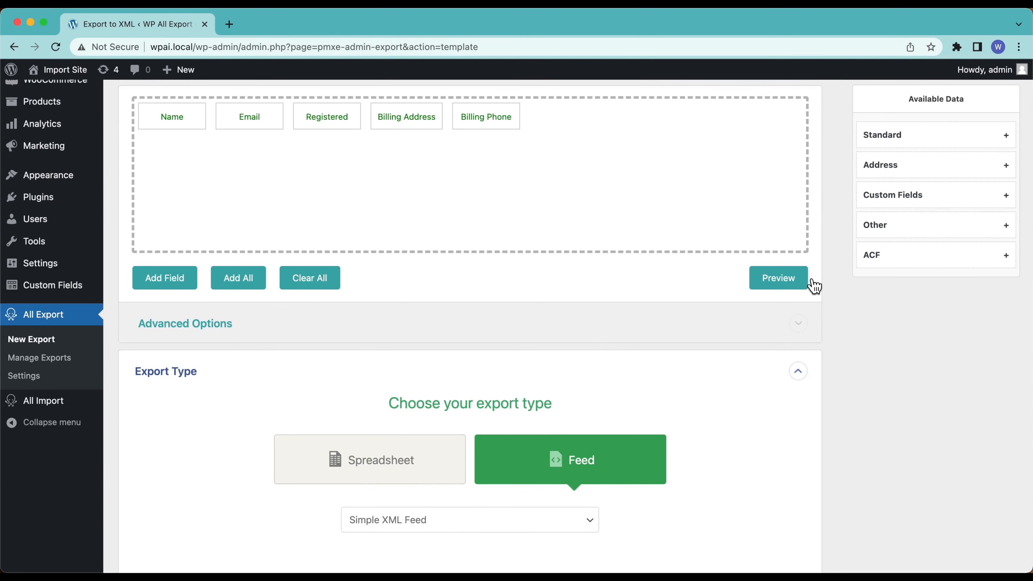
click(805, 283)
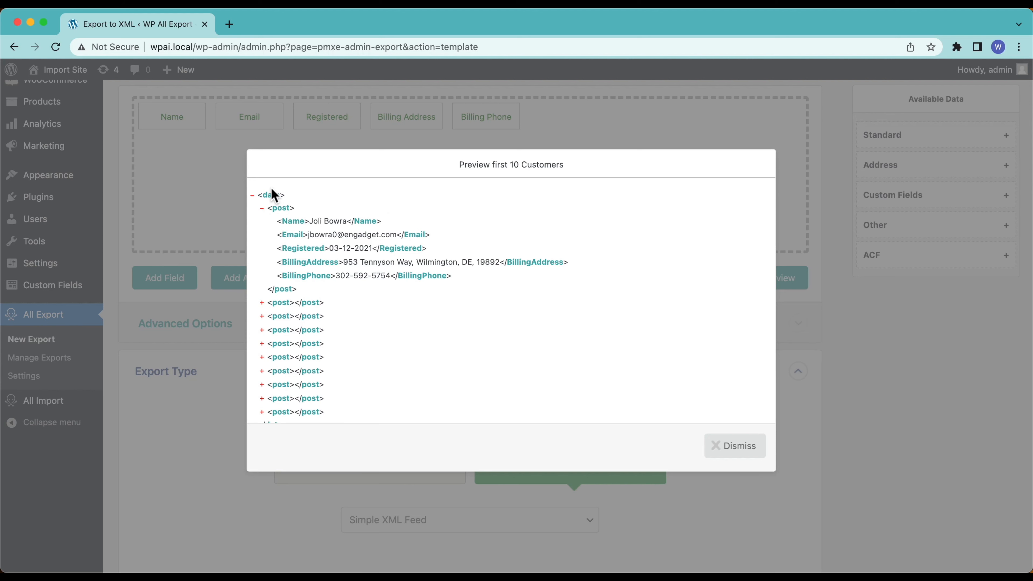
click(726, 454)
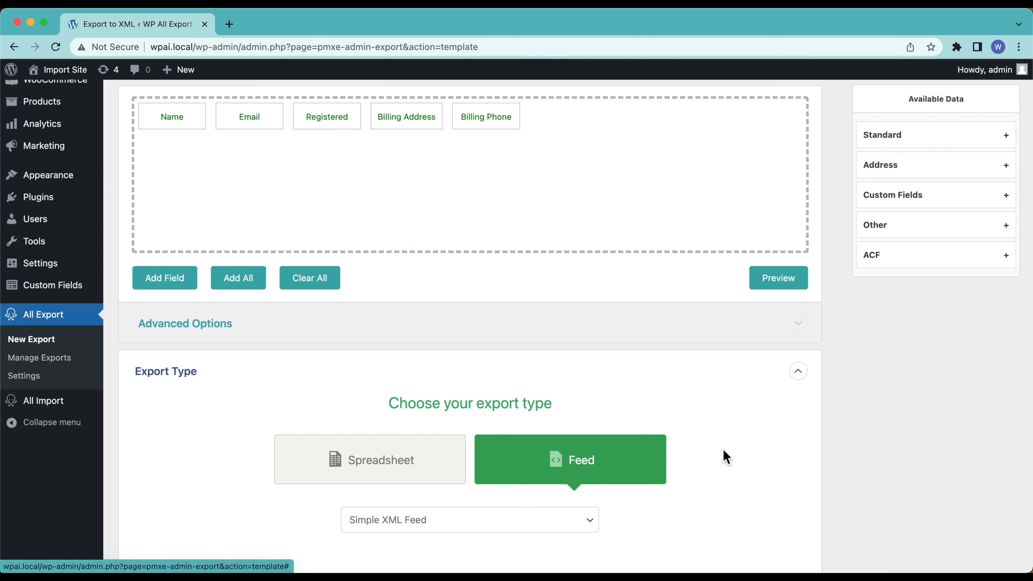
Step: Switch the feed format to Custom XML Feed and look over the XML editor template
scroll(425, 531, down, 3)
click(408, 450)
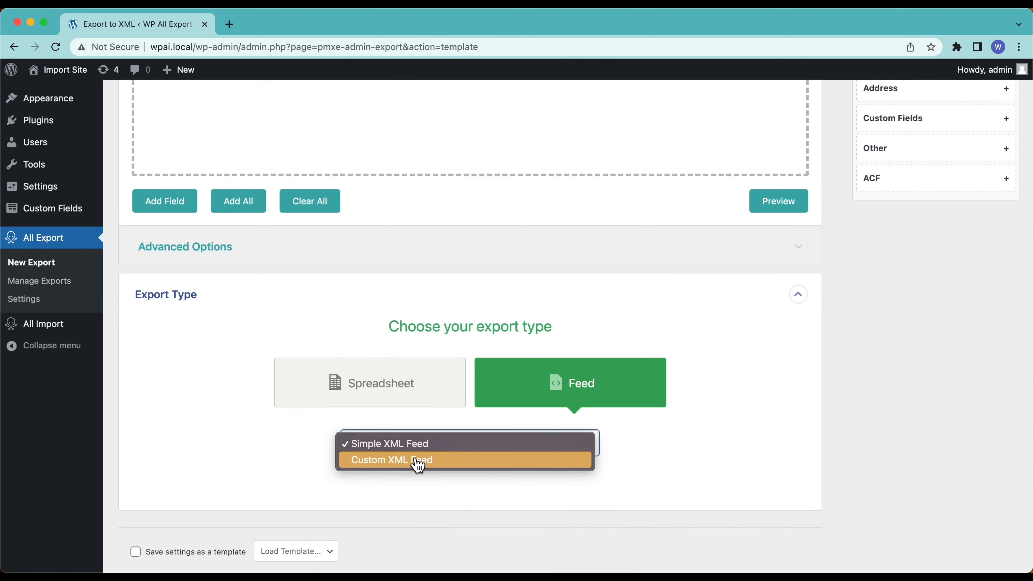
click(368, 462)
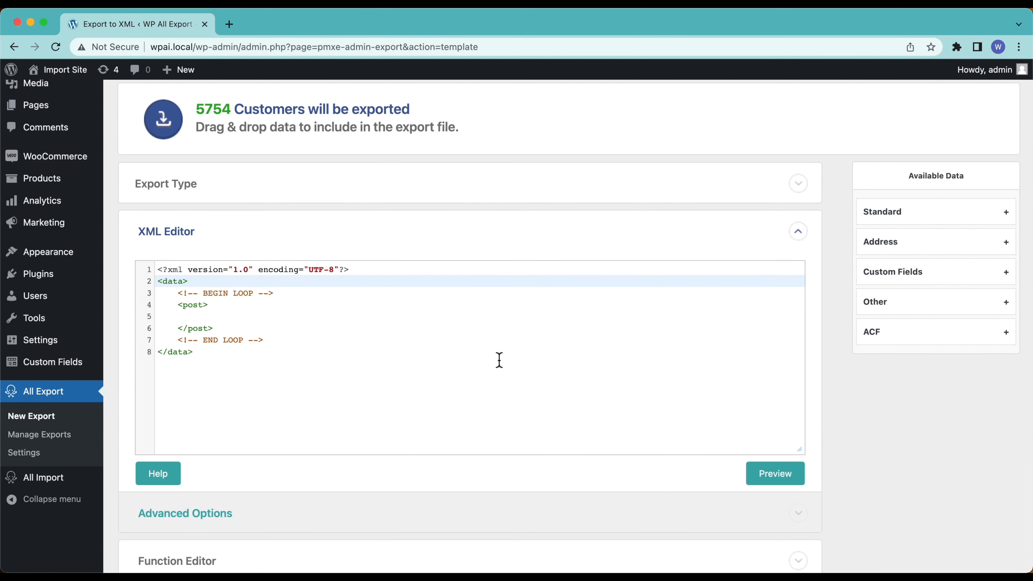
scroll(499, 360, down, 5)
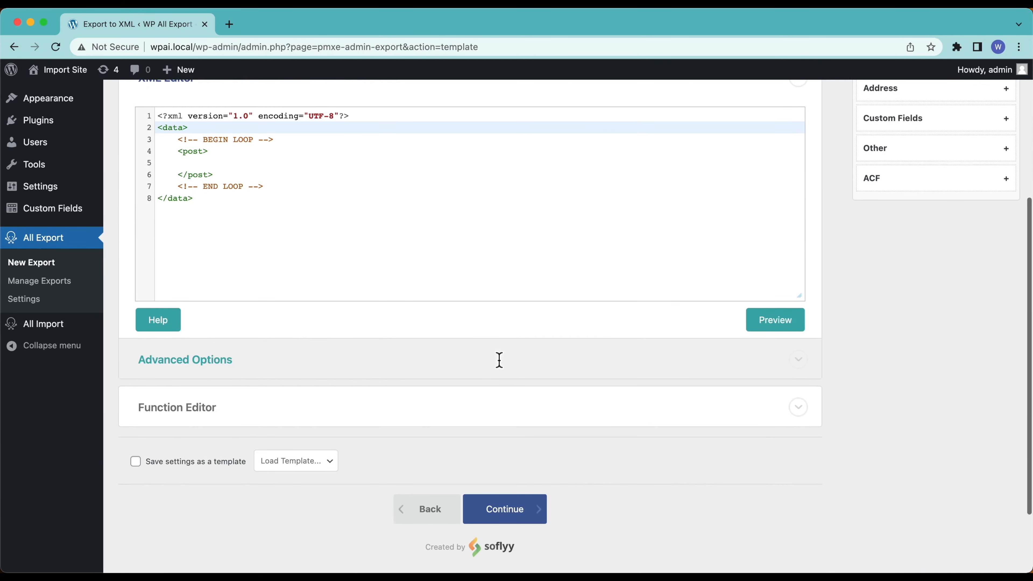
scroll(391, 393, up, 7)
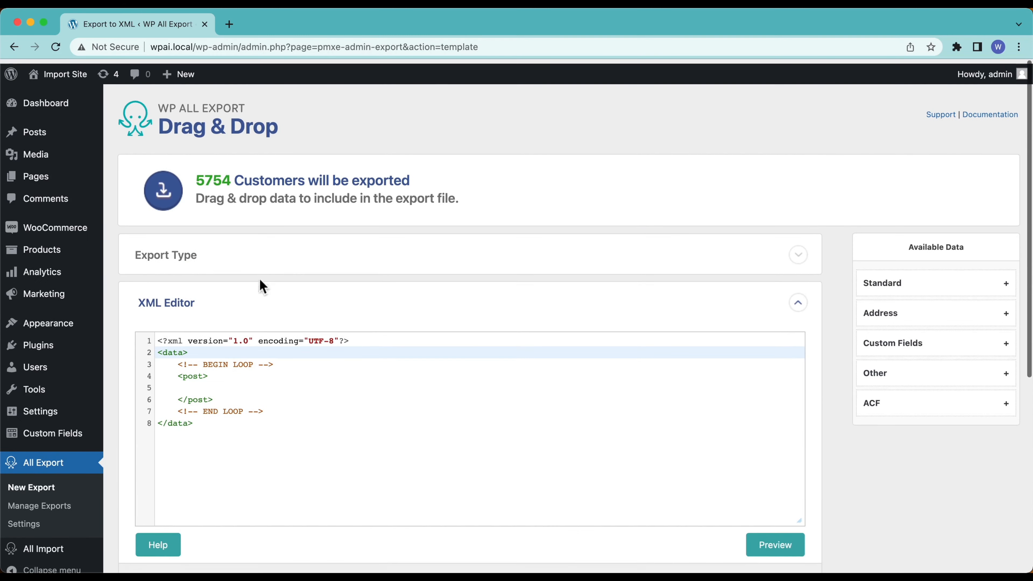
Step: Set the export type back to Spreadsheet with the CSV File format and continue to the export settings
click(296, 255)
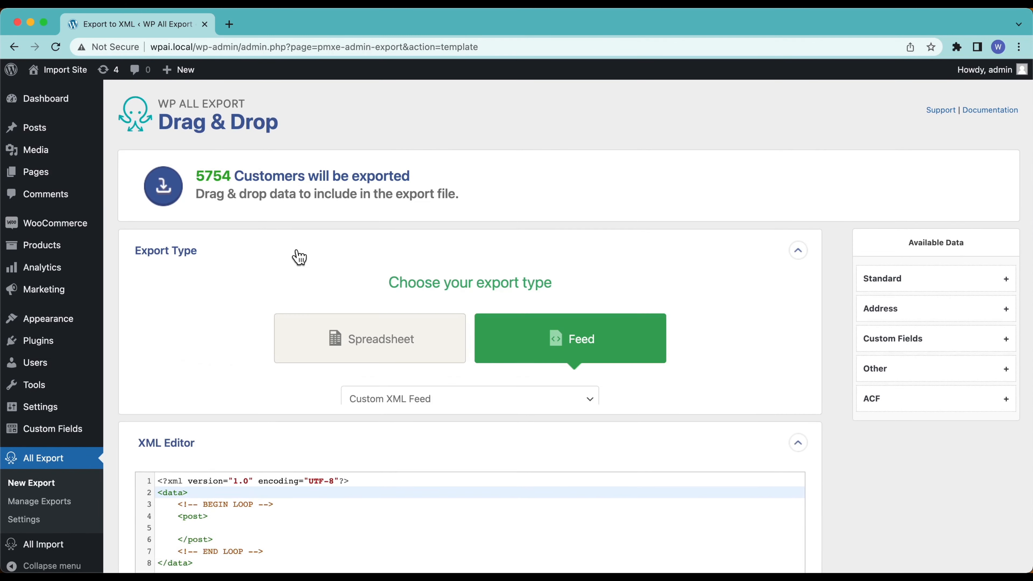
click(362, 358)
scroll(350, 357, down, 9)
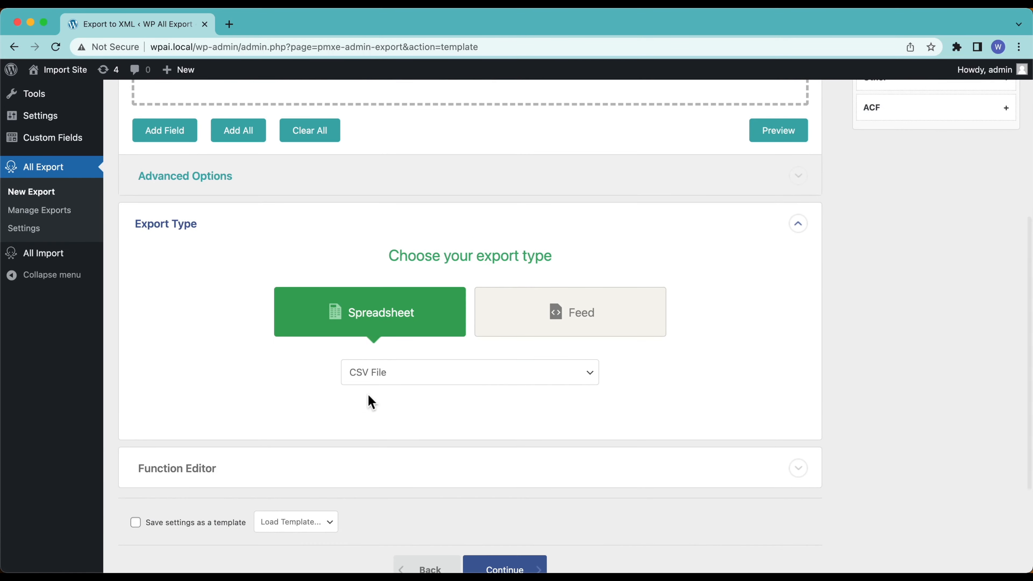
click(344, 231)
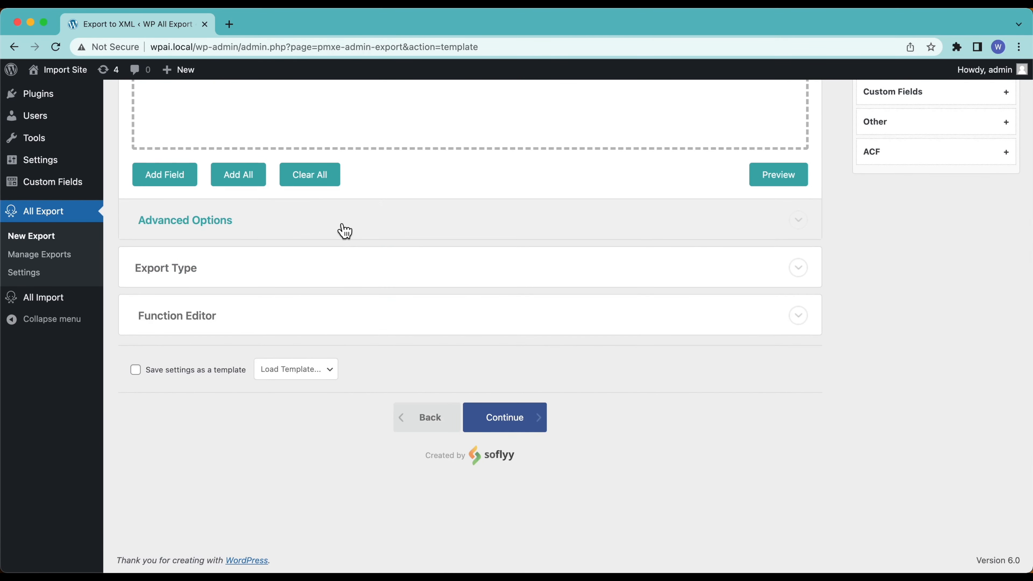
scroll(345, 231, up, 3)
scroll(345, 231, down, 1)
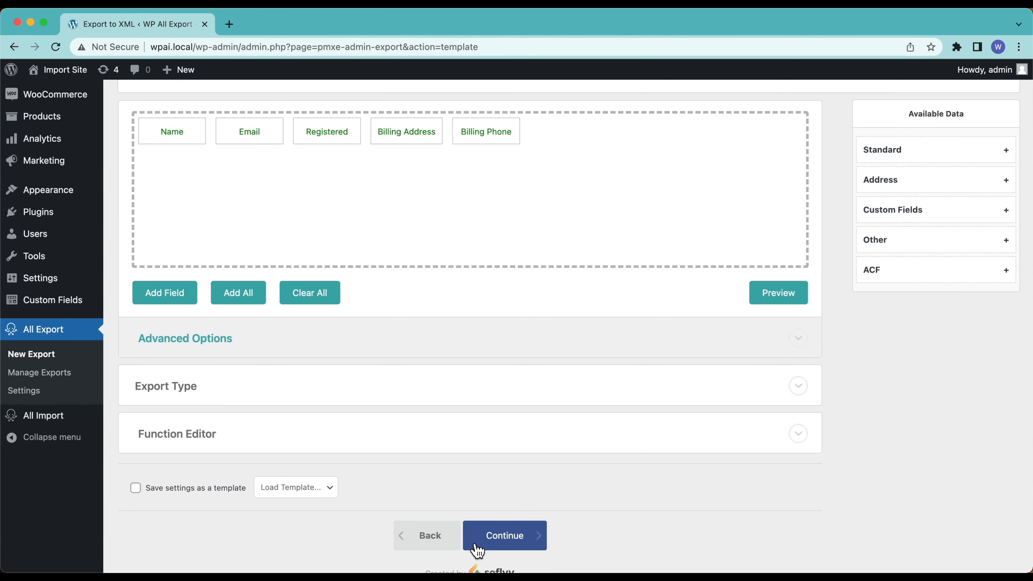
click(495, 550)
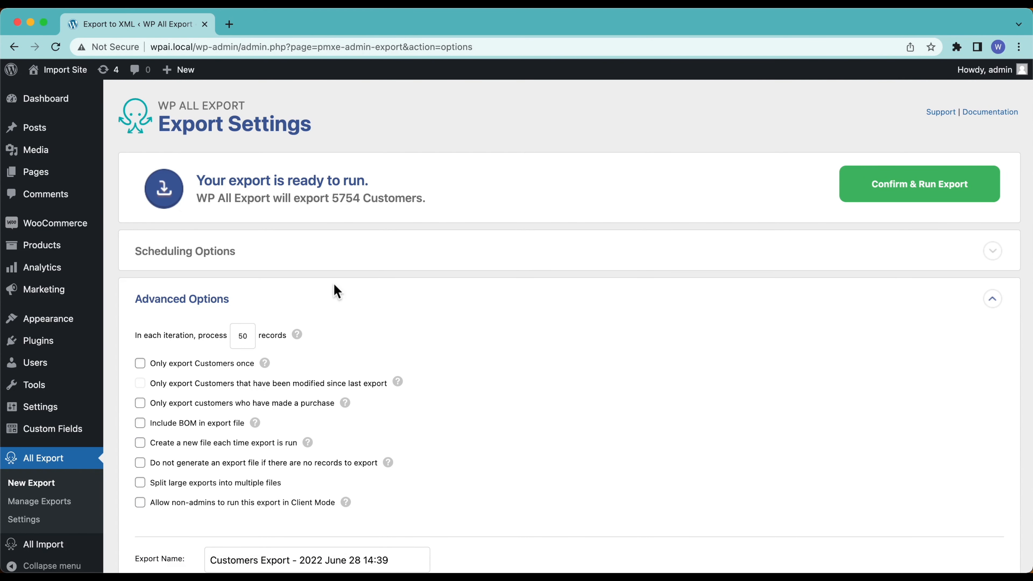
Step: Review the export's scheduling options and collapse them again
scroll(333, 285, down, 2)
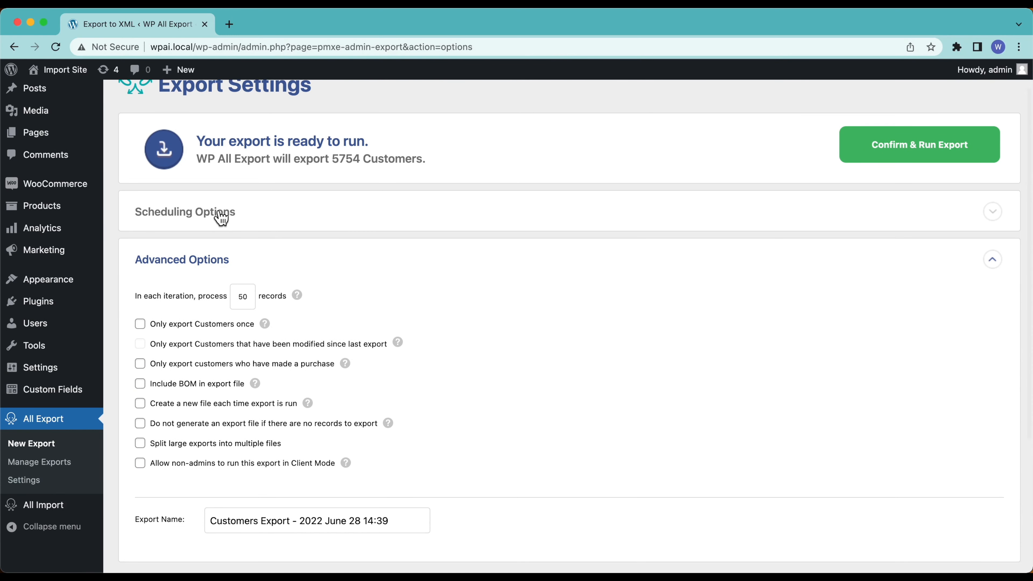
click(221, 218)
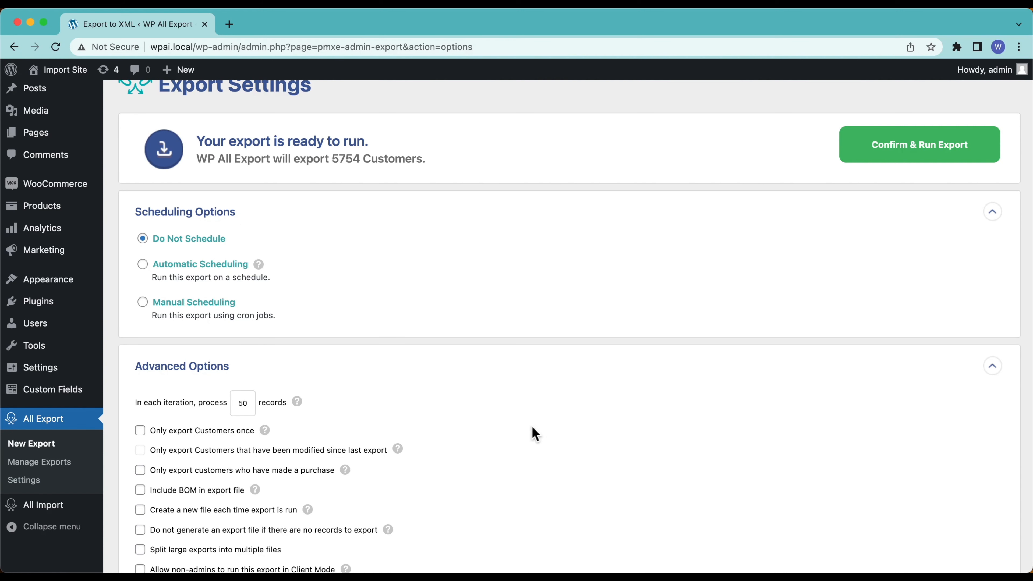
scroll(532, 426, down, 2)
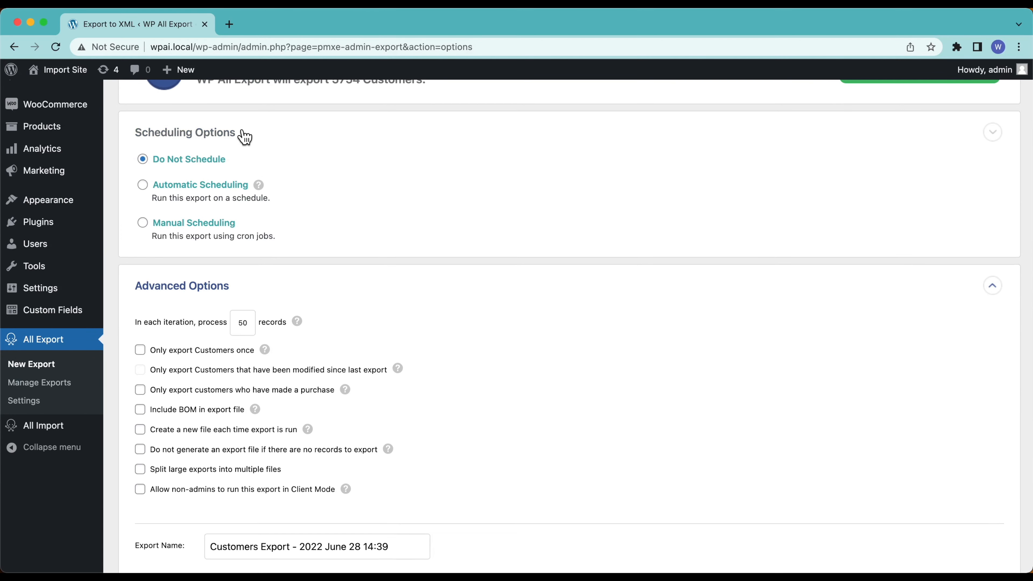
click(242, 137)
Step: Confirm and run the customer export with the existing advanced options
scroll(410, 204, down, 1)
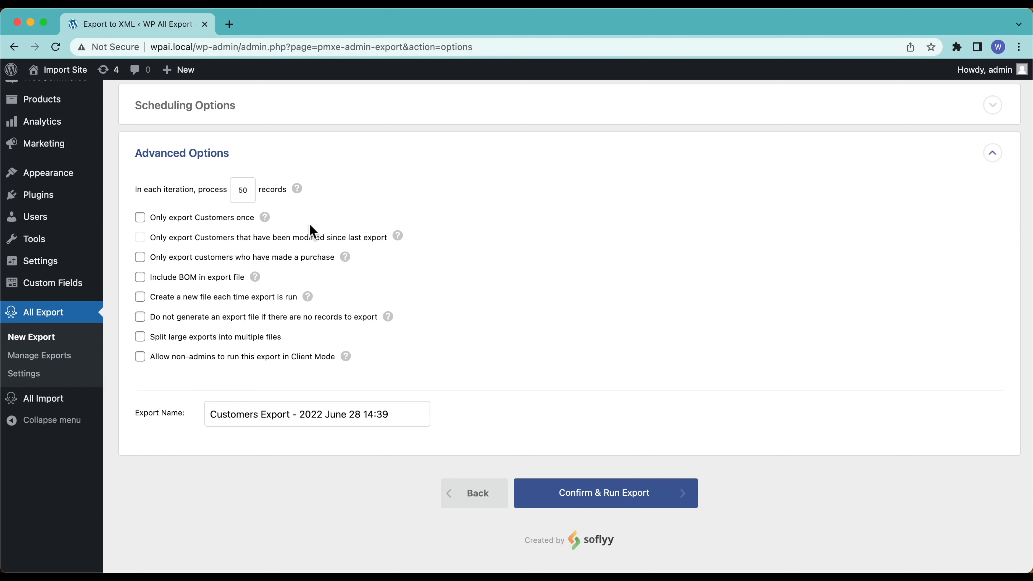
click(553, 506)
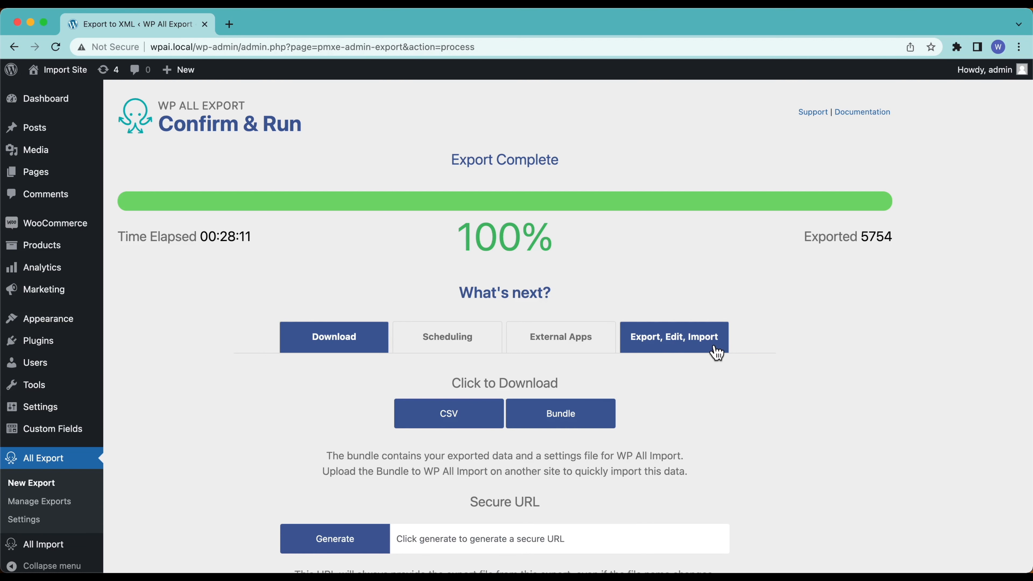
Step: Generate a secure URL for the export file, and remove that URL again
scroll(295, 461, down, 3)
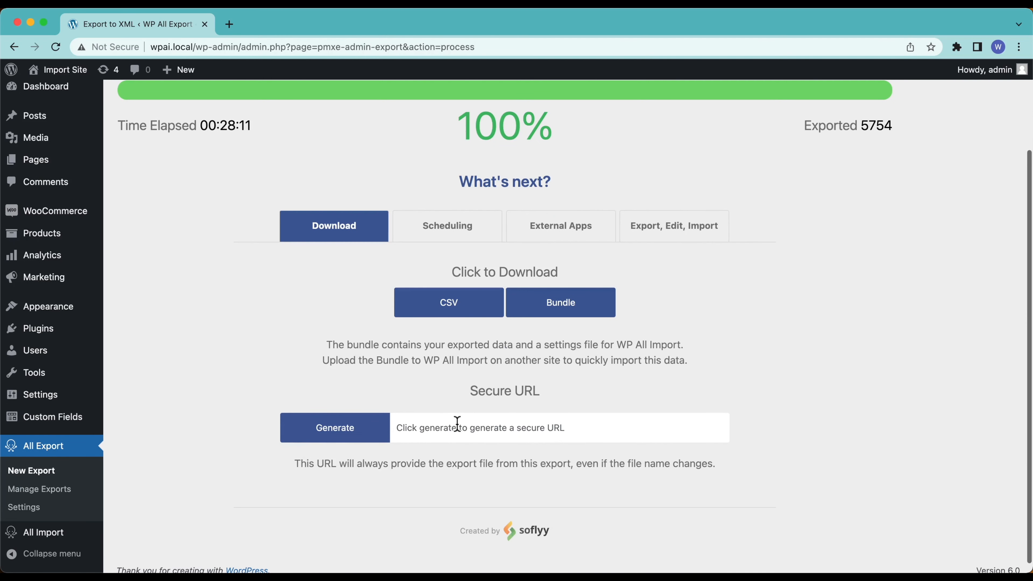
click(336, 434)
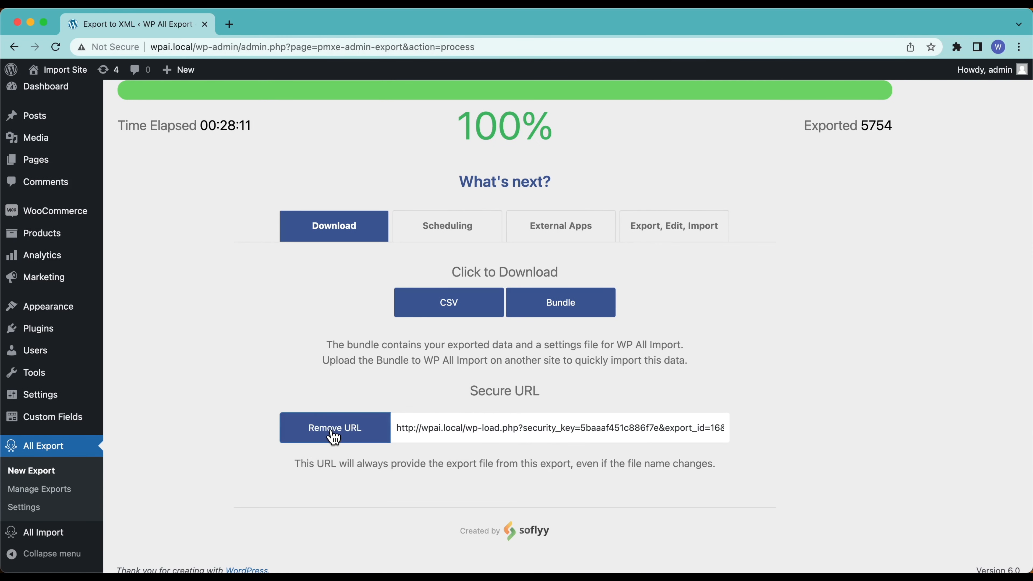
triple_click(438, 429)
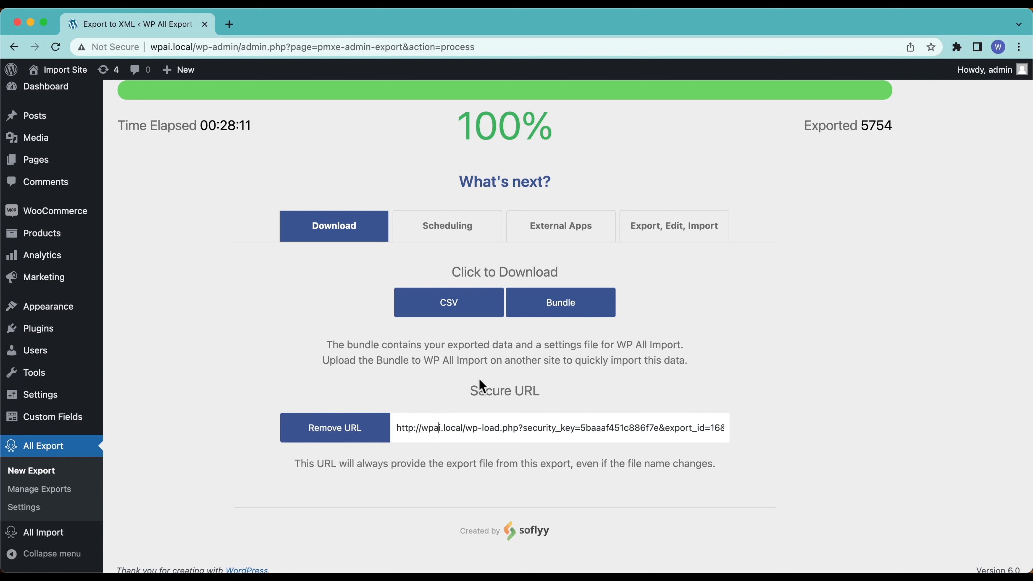
scroll(571, 408, up, 1)
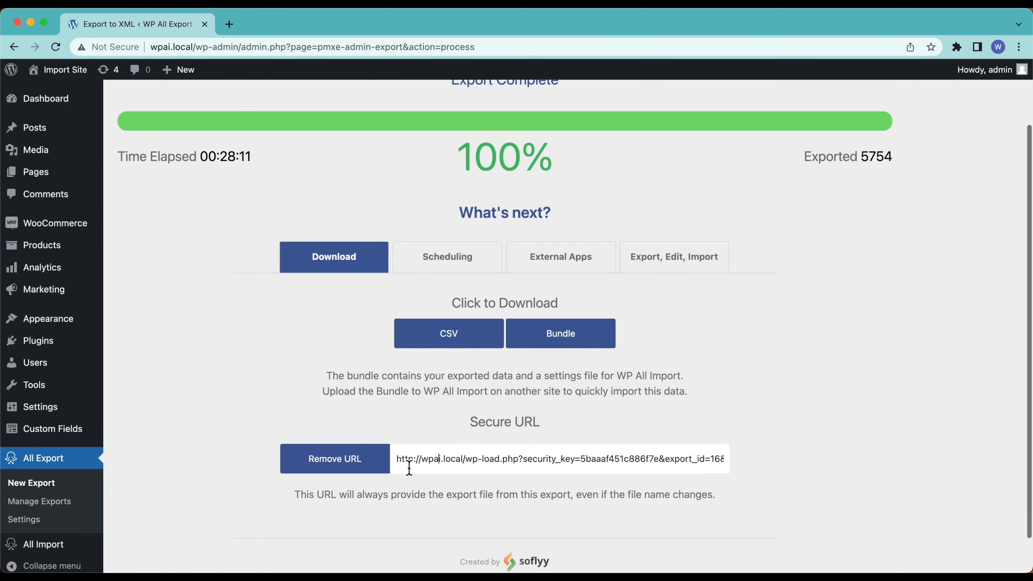
click(350, 468)
Step: Download the export as CSV and open Customers-Export-2022-June-28-1439 in an enlarged spreadsheet window
scroll(317, 370, up, 2)
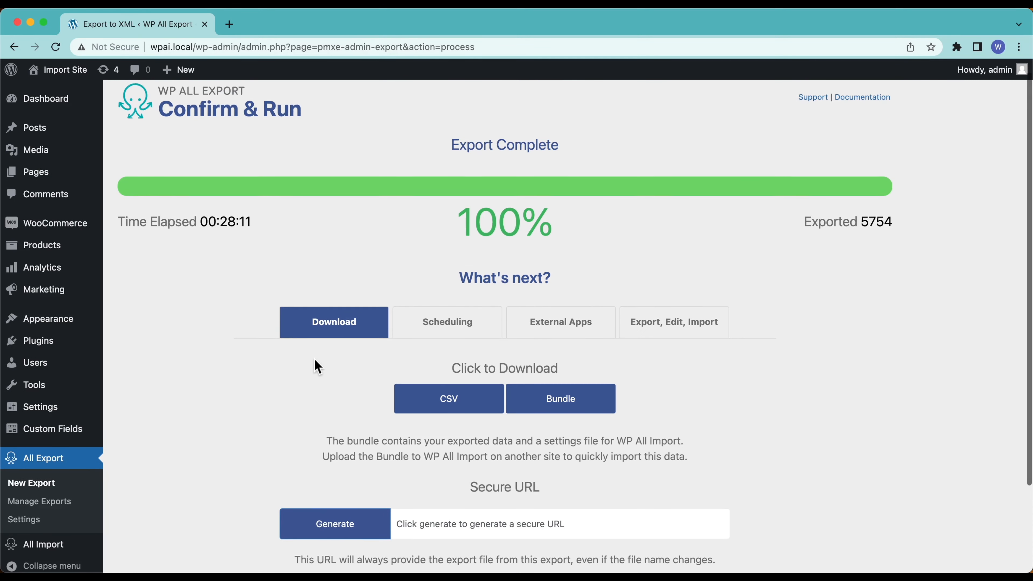
click(439, 415)
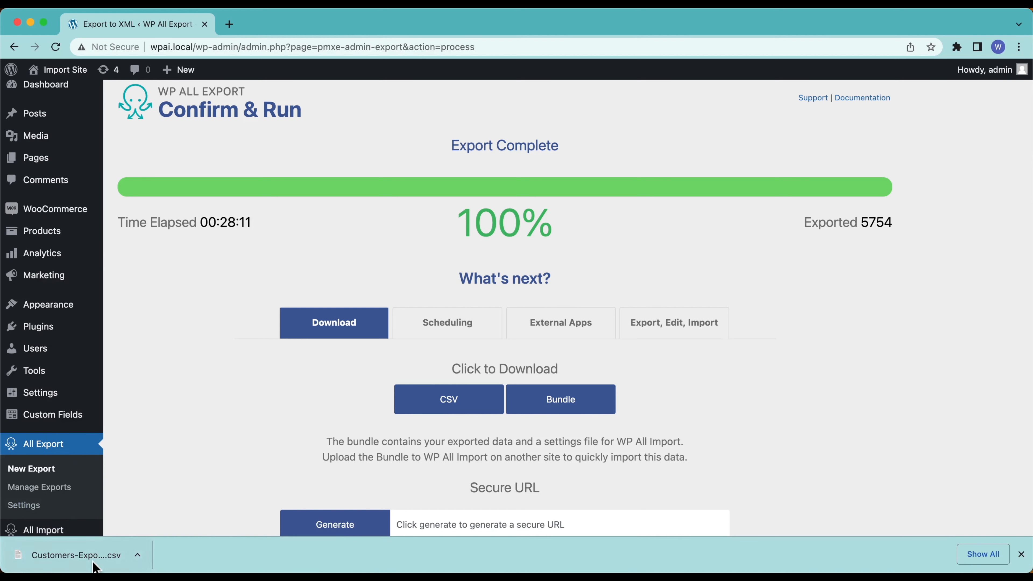
click(94, 566)
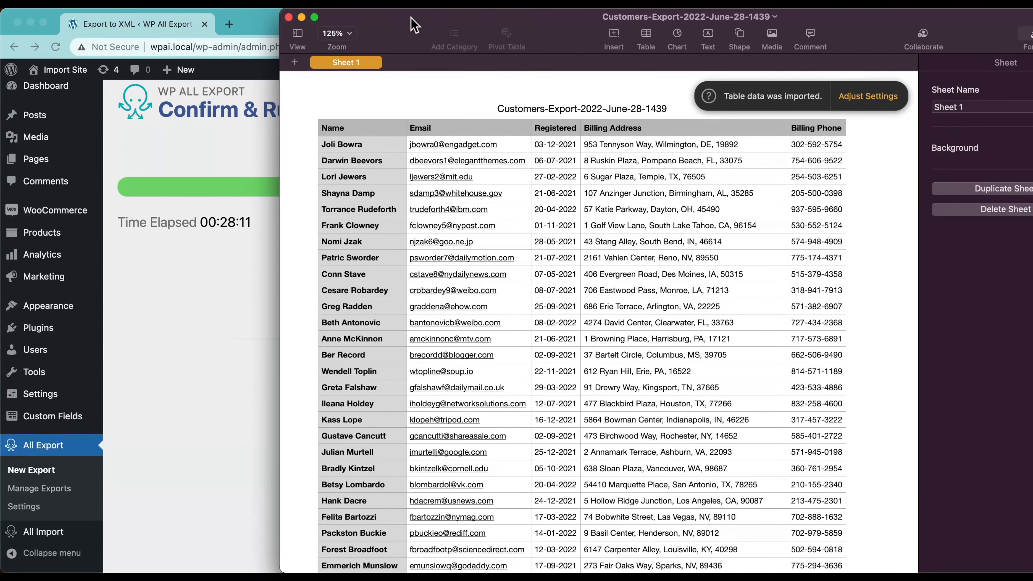
double_click(410, 24)
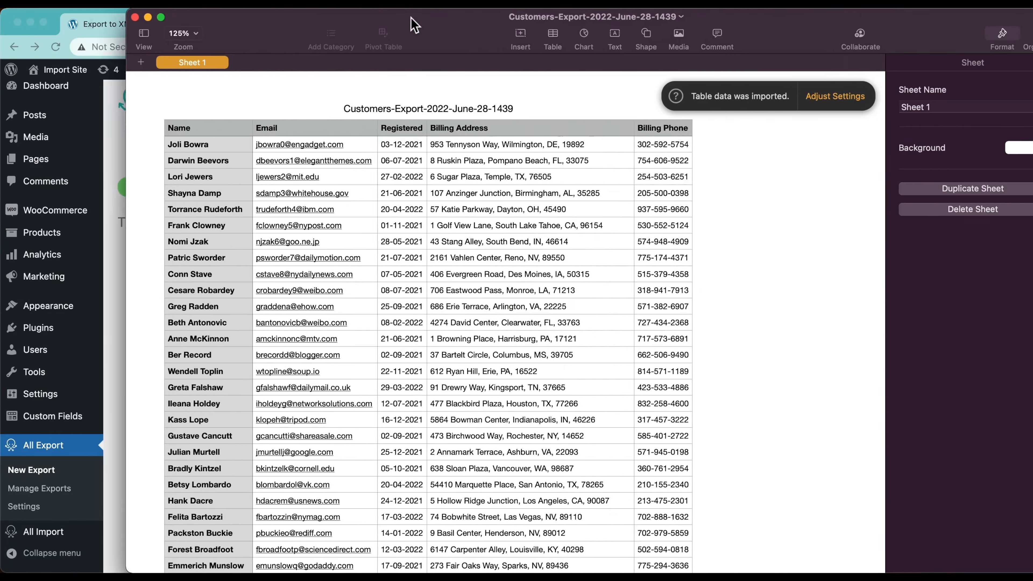
Step: Examine the exported rows for the combined names, emails, registration date format, combined billing addresses and billing phones
scroll(322, 288, down, 5)
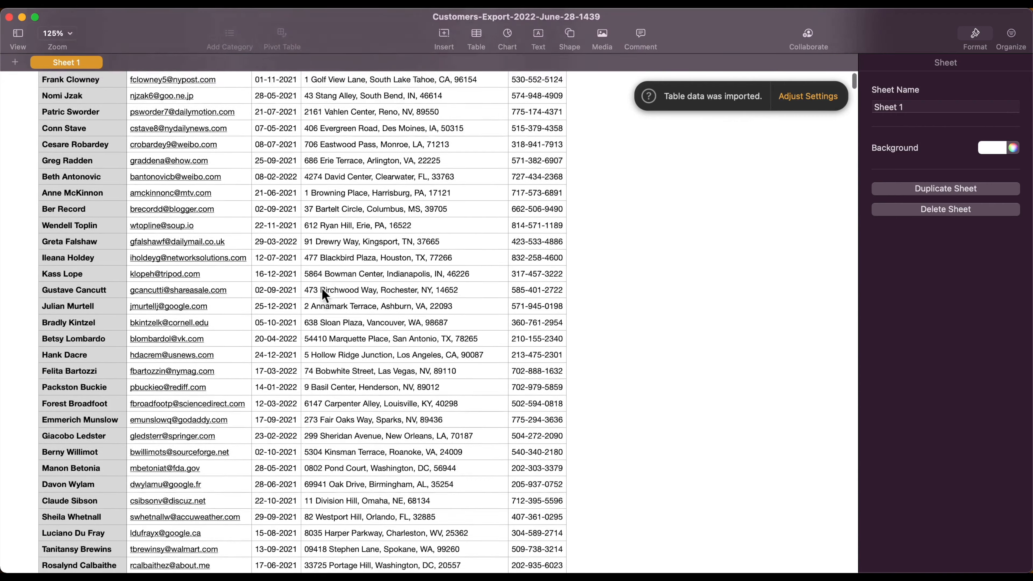
scroll(322, 288, up, 5)
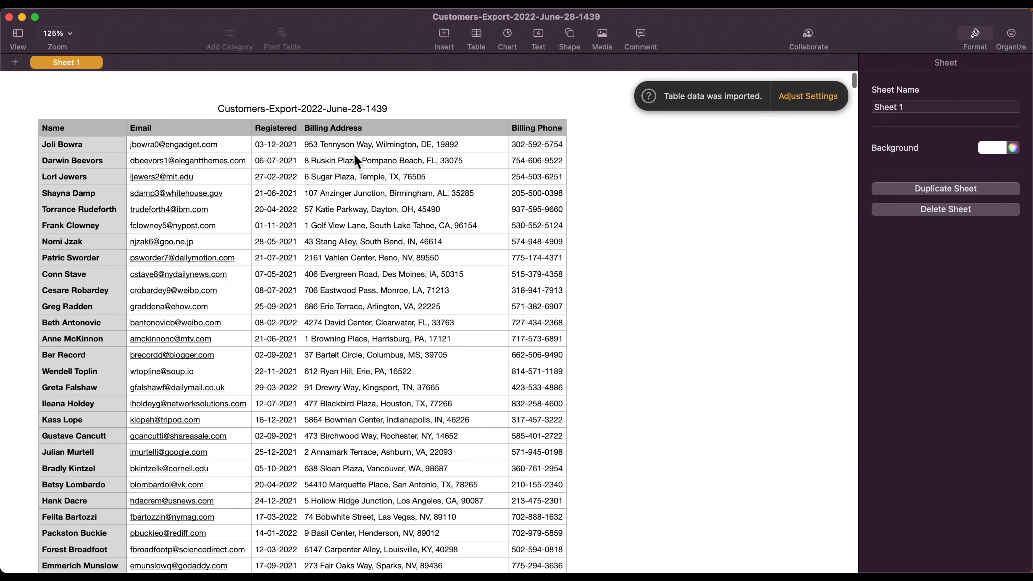
scroll(339, 422, down, 15)
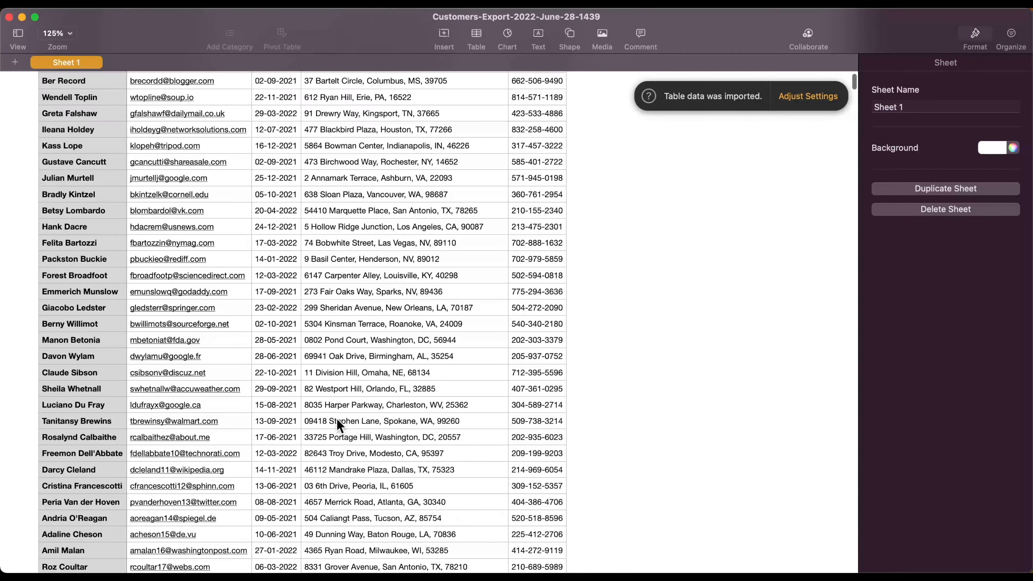
scroll(339, 425, down, 10)
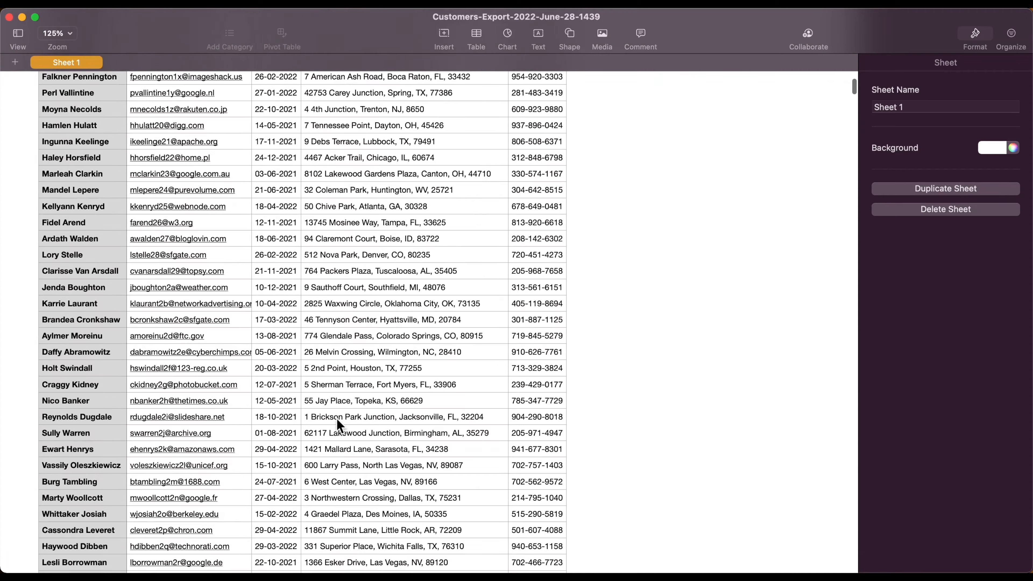
scroll(297, 260, up, 15)
scroll(284, 164, up, 5)
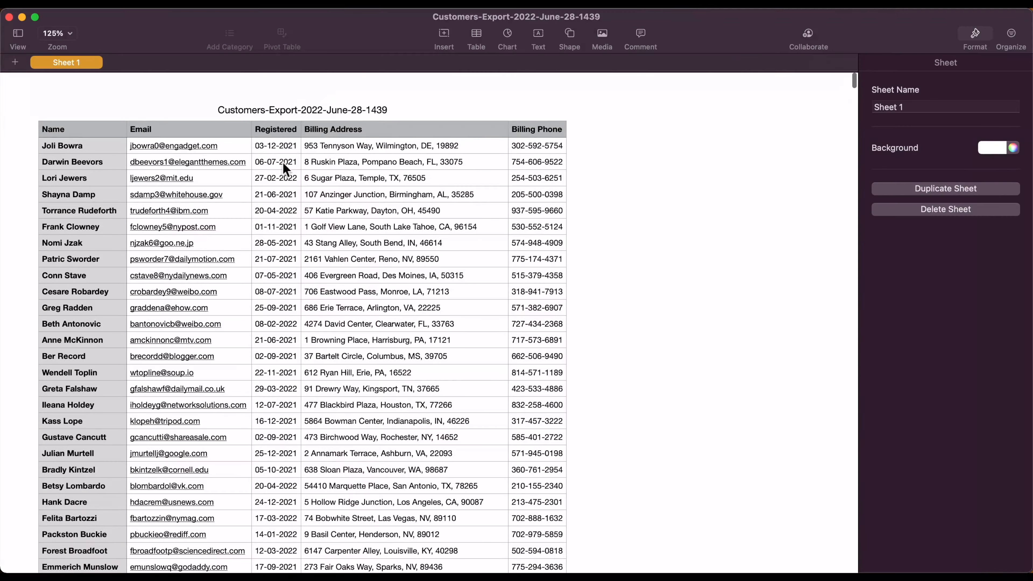
scroll(276, 384, down, 20)
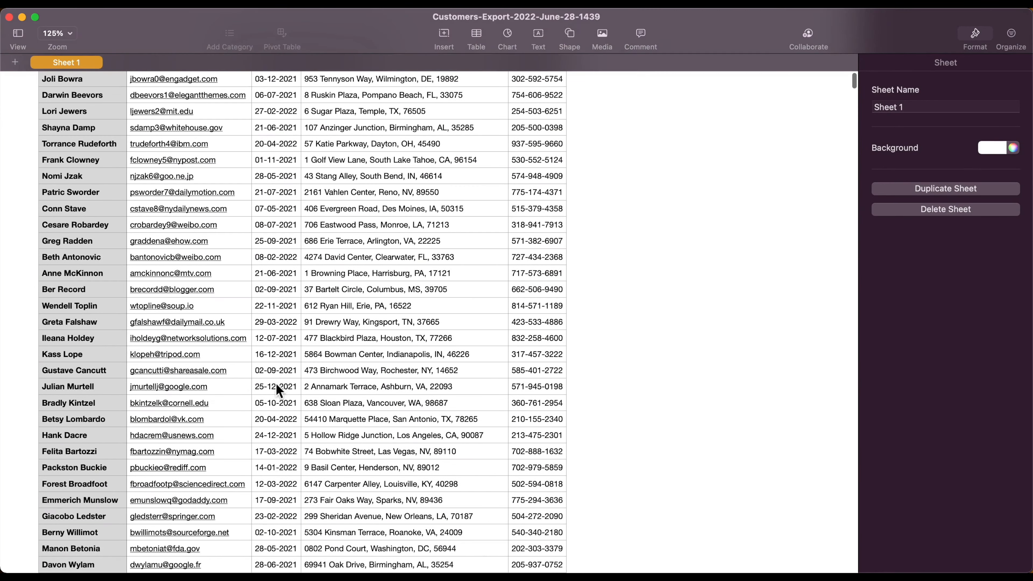
scroll(401, 326, up, 20)
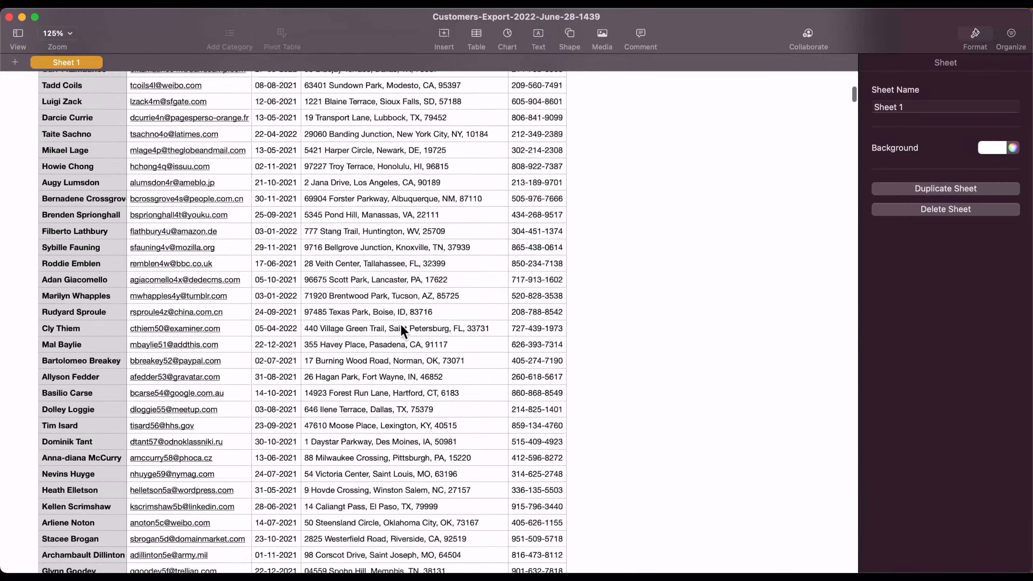